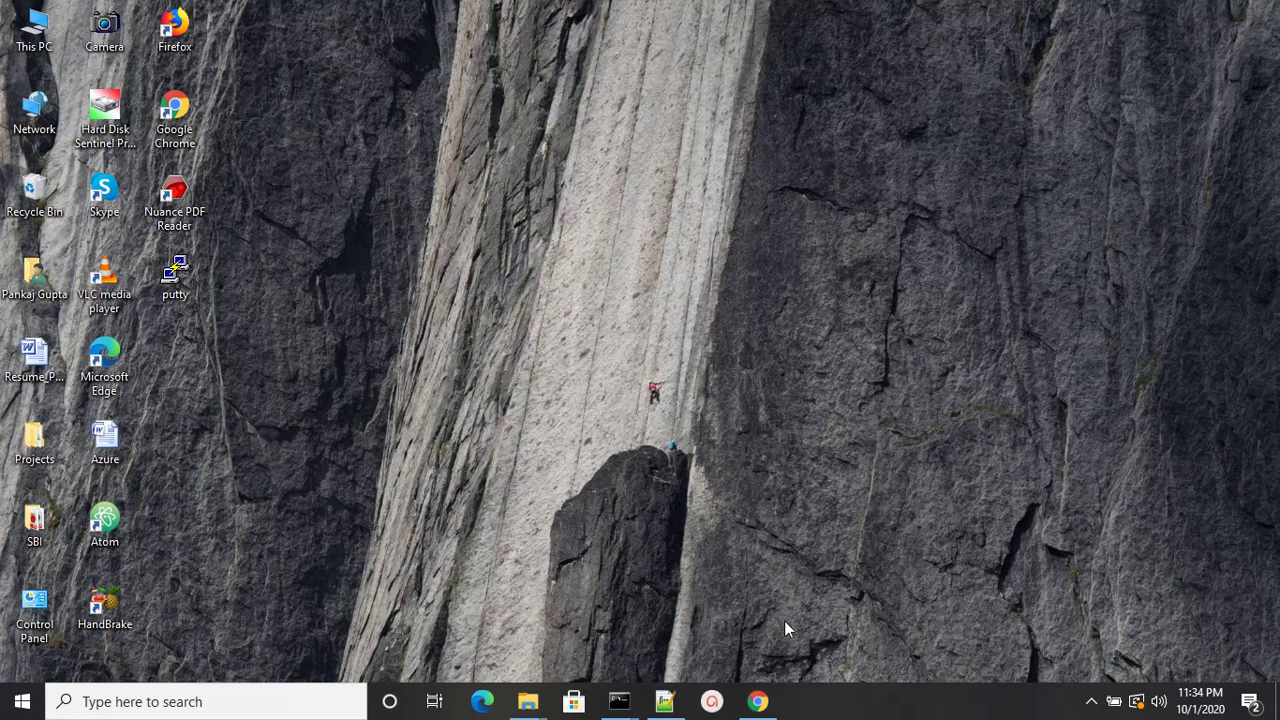
Switch to Chrome and sign in to the AWS Management Console as root user, entering the account password
left_click(762, 704)
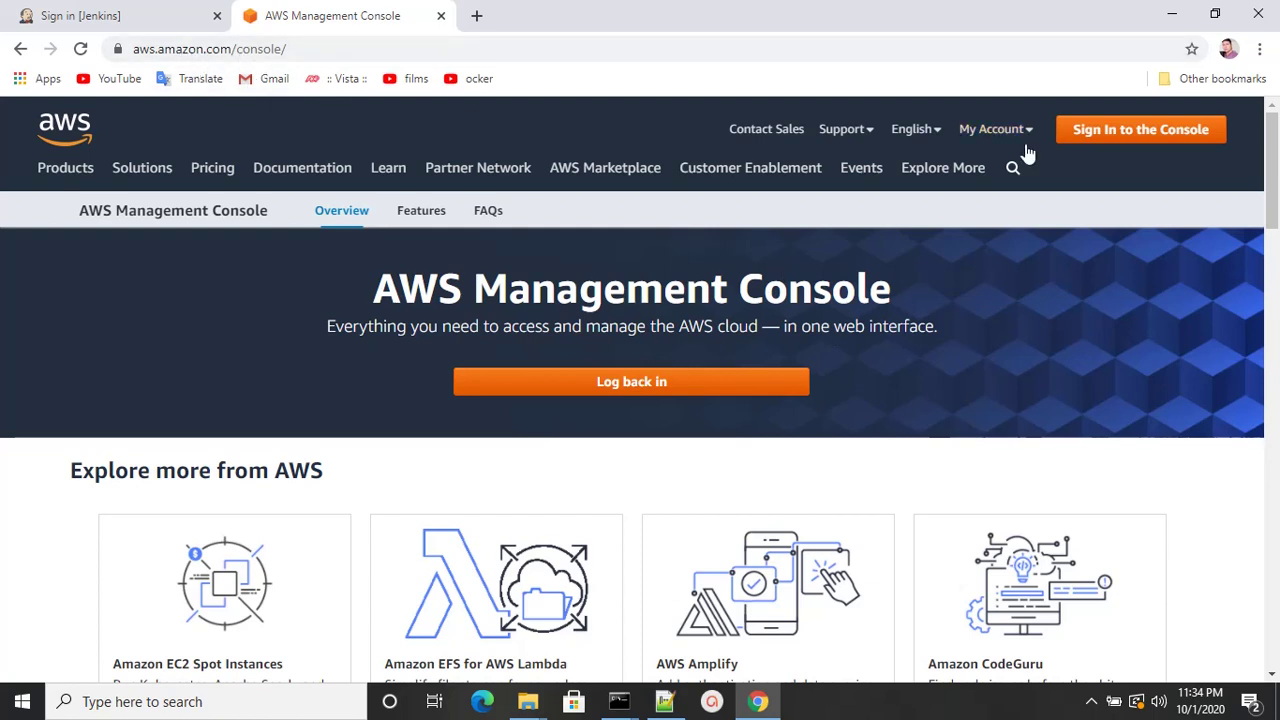
left_click(1127, 147)
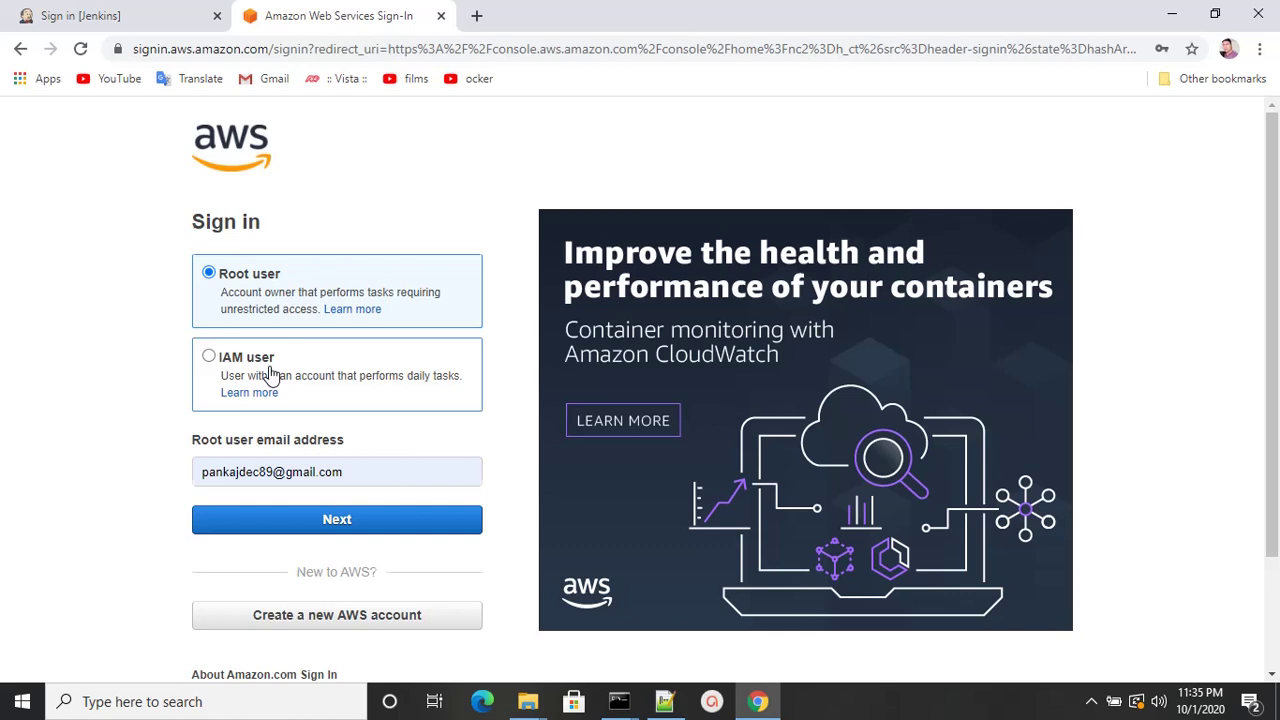
key("Return")
type("*****")
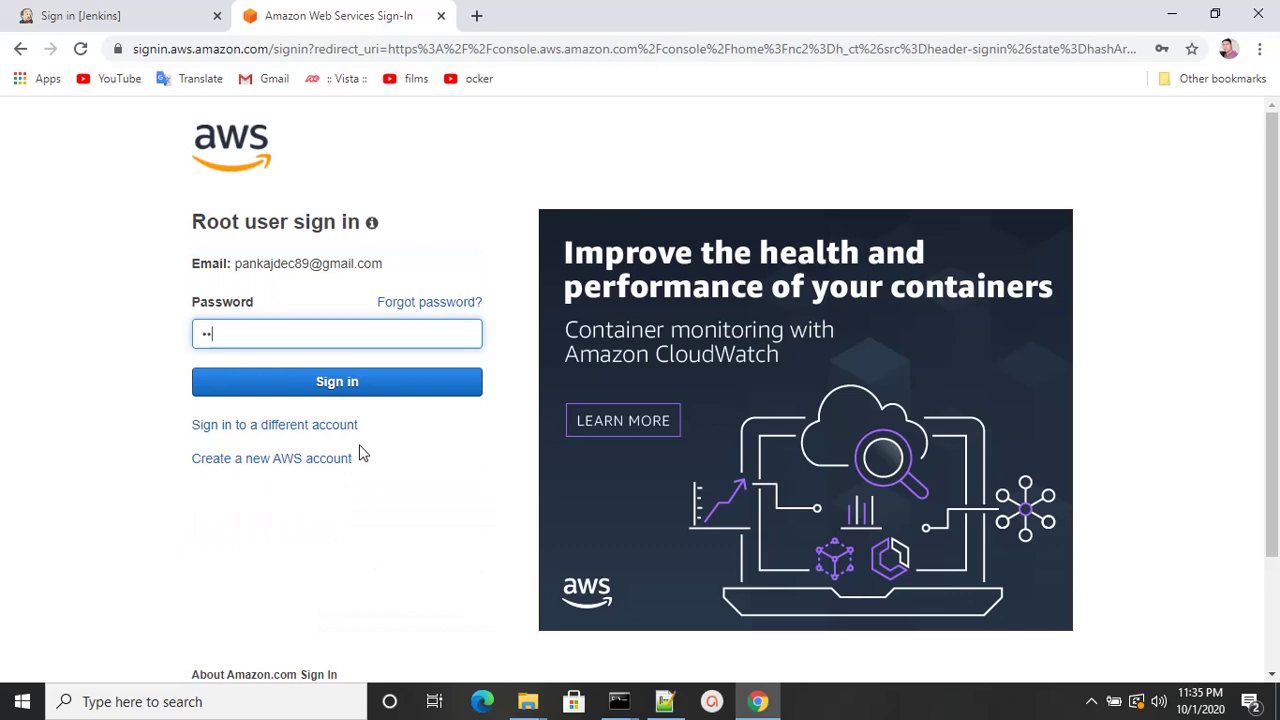
type("*******")
left_click(343, 389)
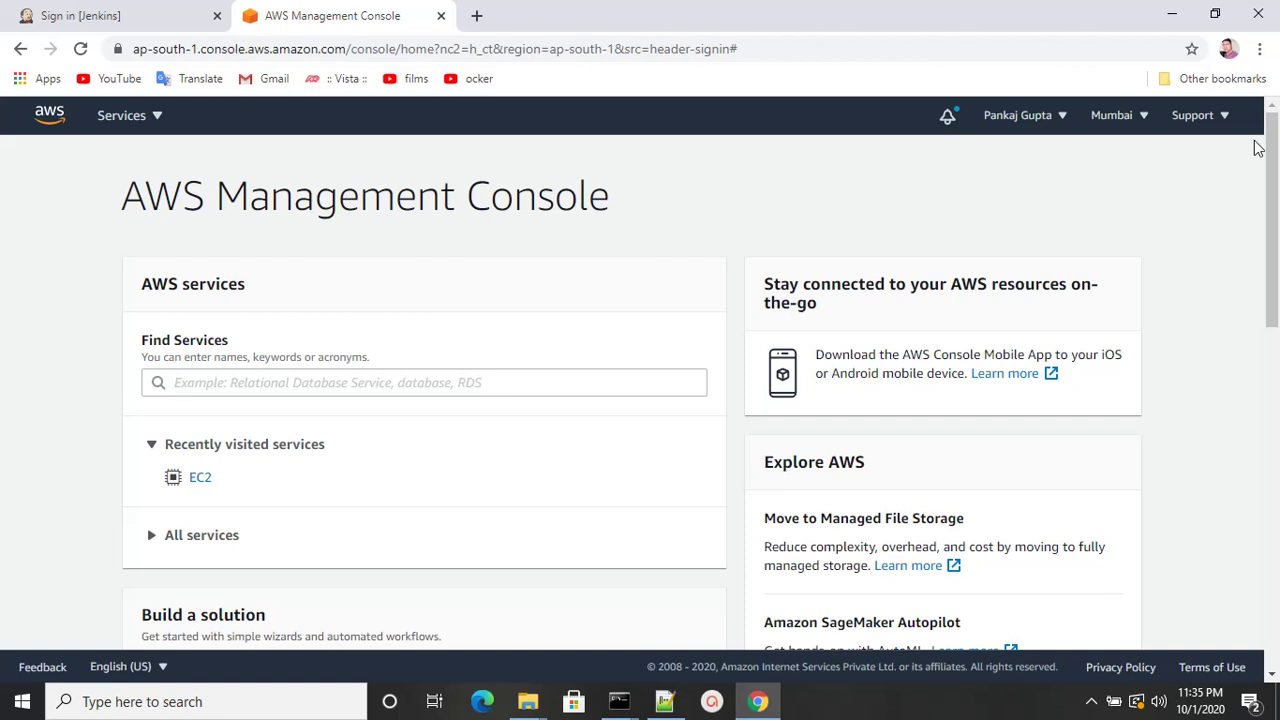
Open the EC2 service in the Mumbai region and start the wizard for launching a new instance
left_click(1144, 118)
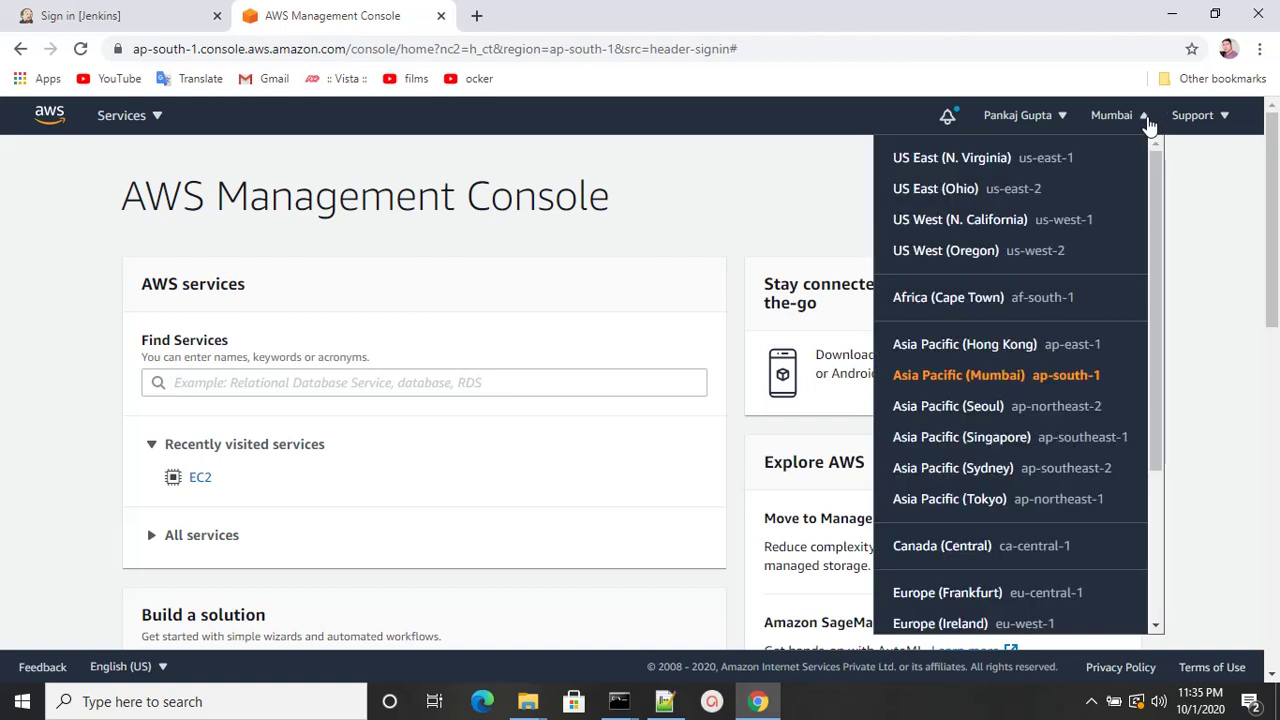
left_click(1218, 180)
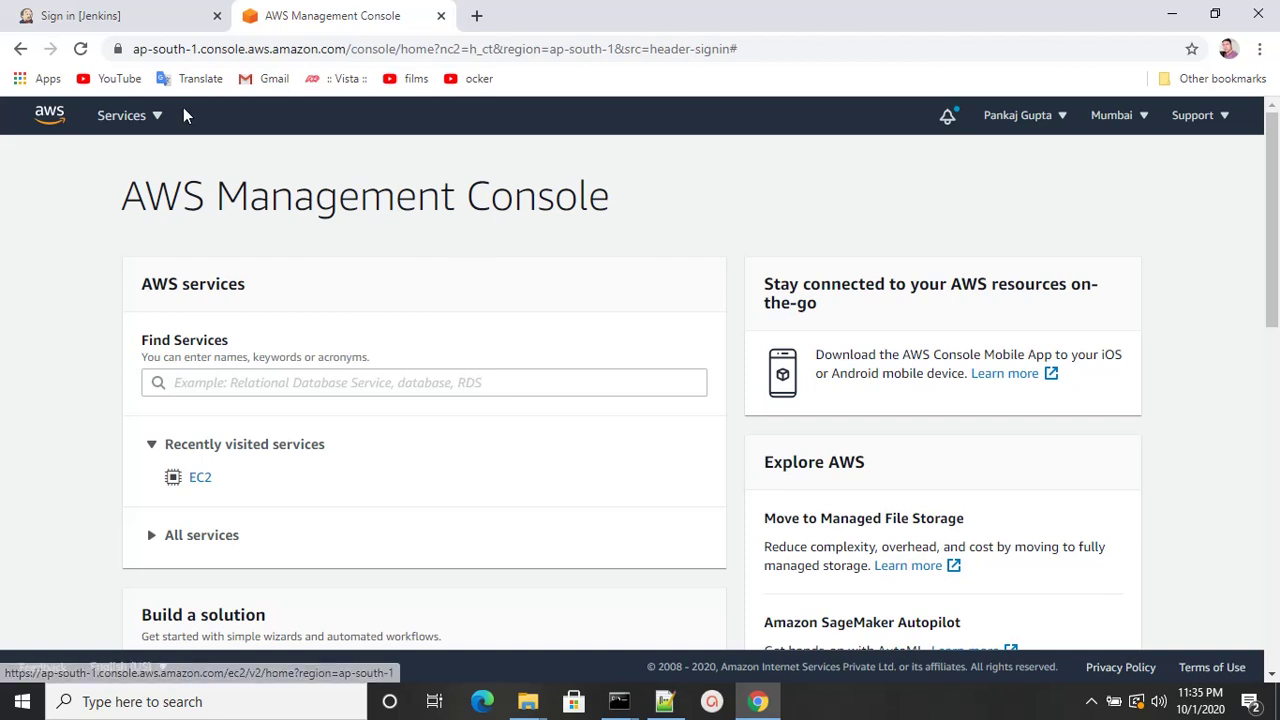
left_click(158, 116)
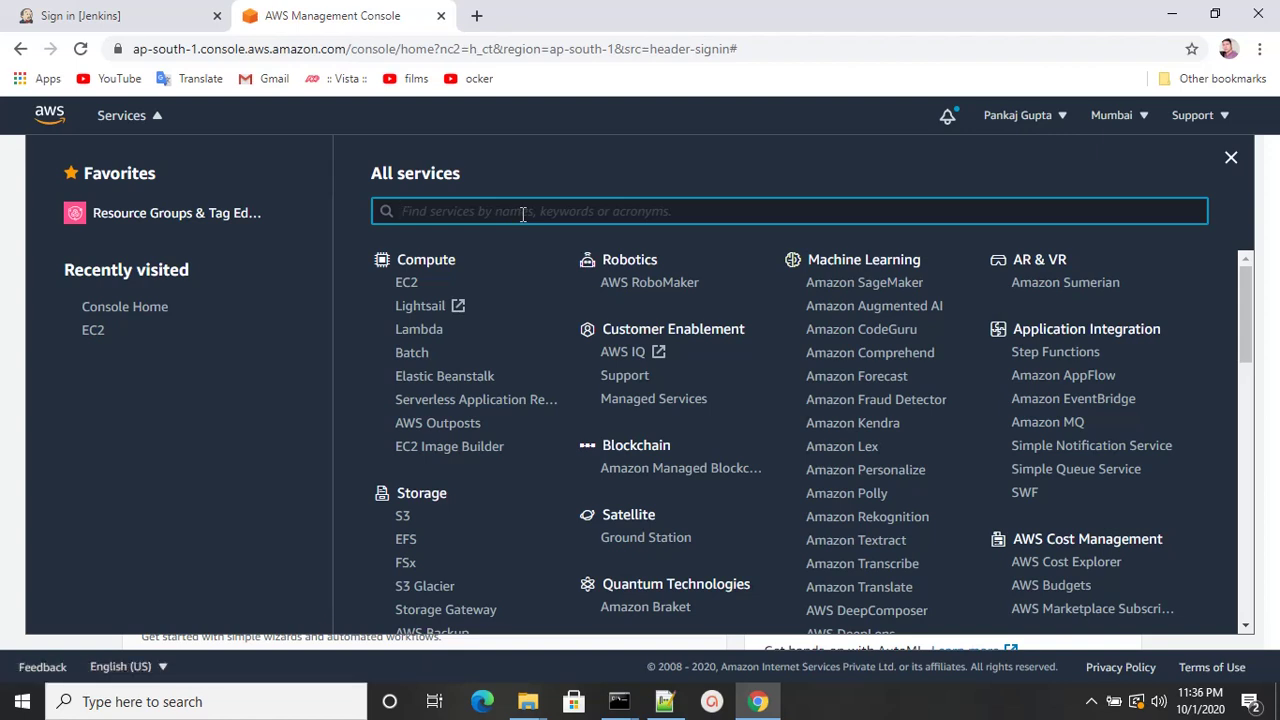
left_click(406, 284)
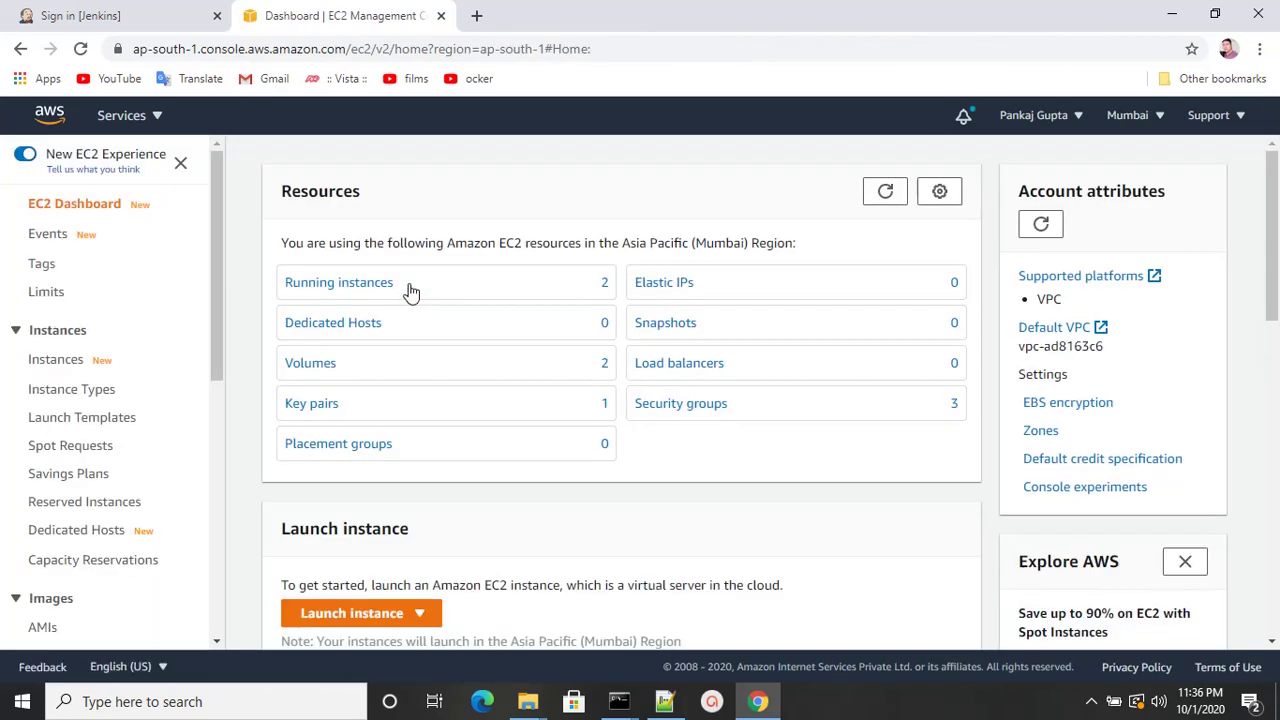
left_click(390, 620)
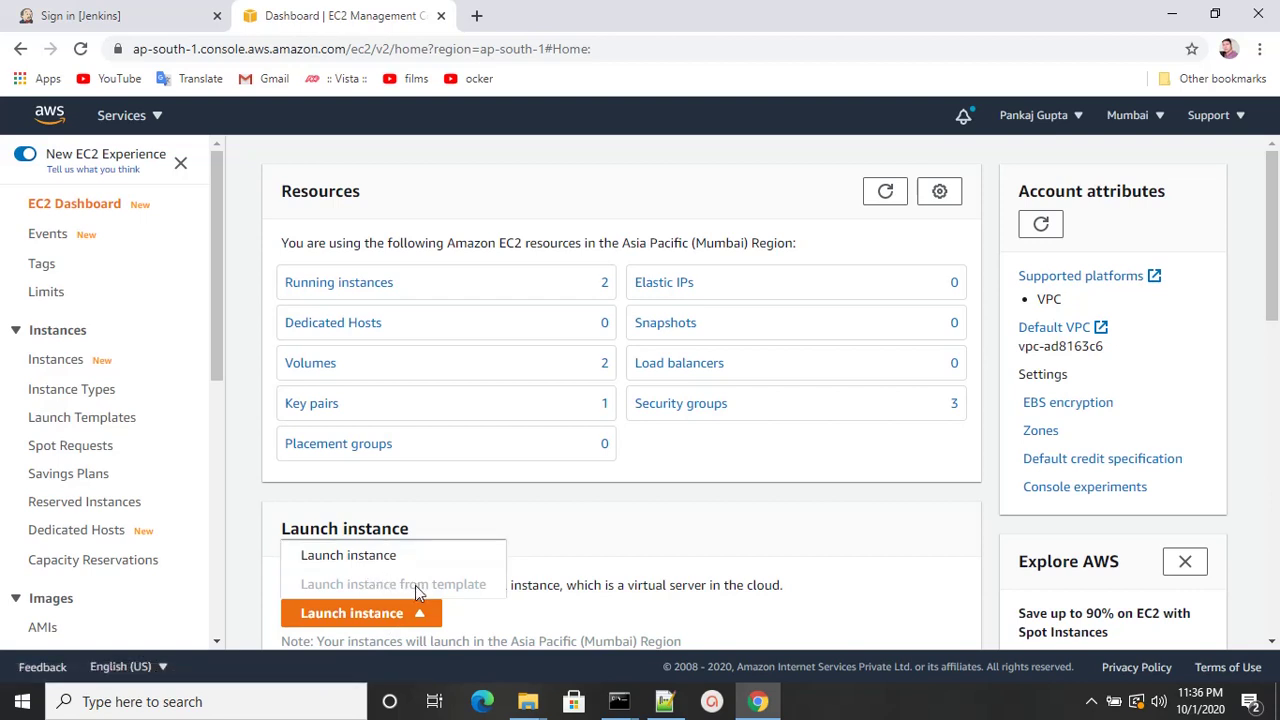
left_click(368, 566)
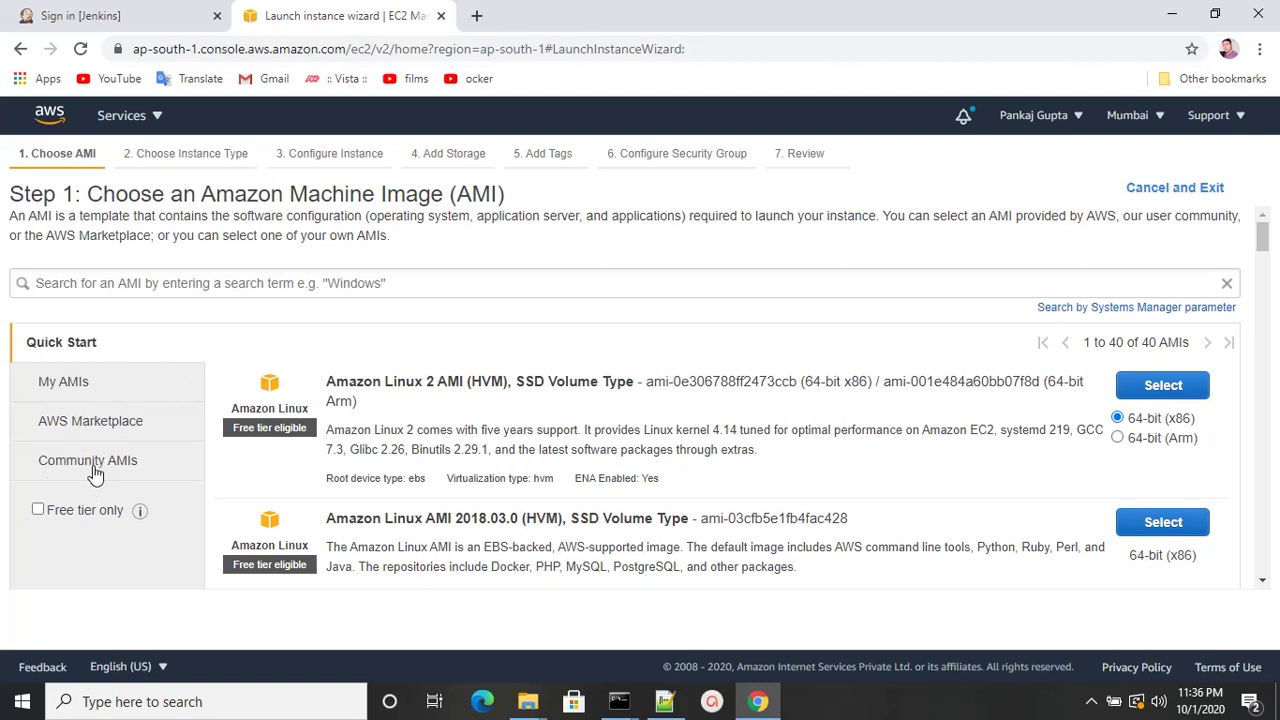
Limit the images to free tier only and choose Amazon Linux 2 AMI, 64-bit (x86), with the t2.micro instance type
left_click(38, 511)
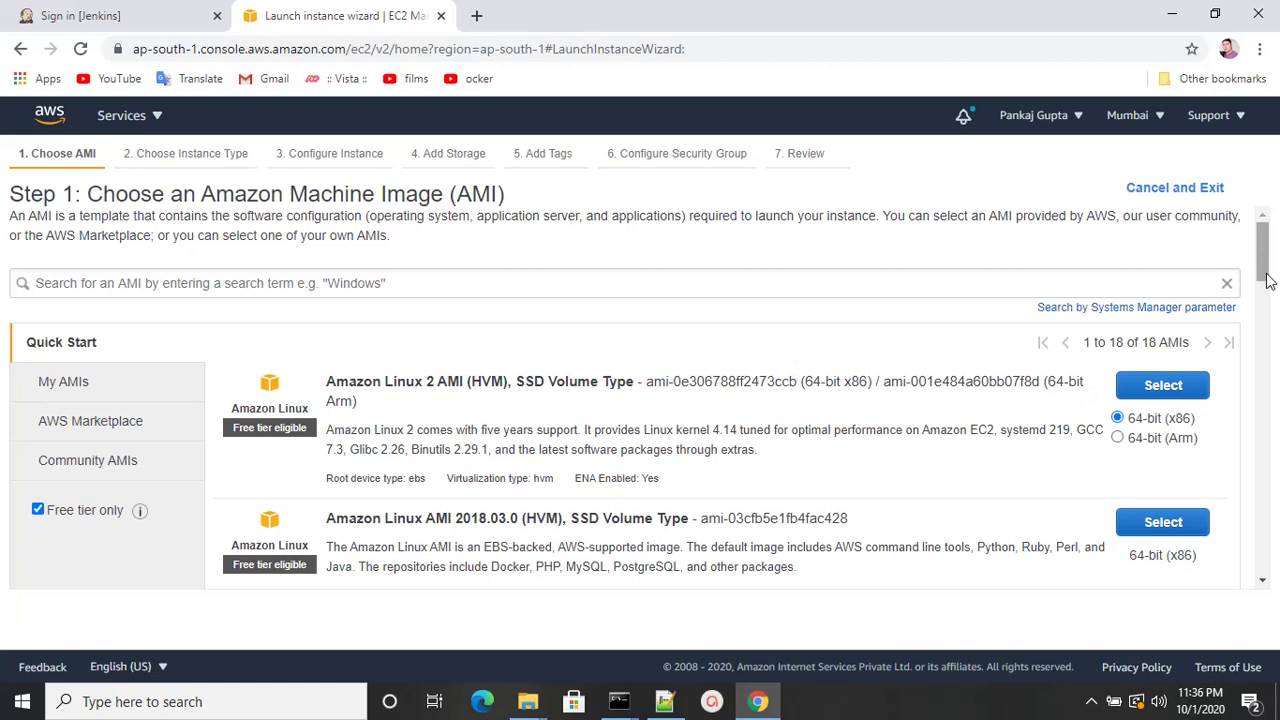
mouse_move(1267, 281)
left_mouse_down()
mouse_move(1270, 334)
mouse_move(1270, 268)
left_mouse_up()
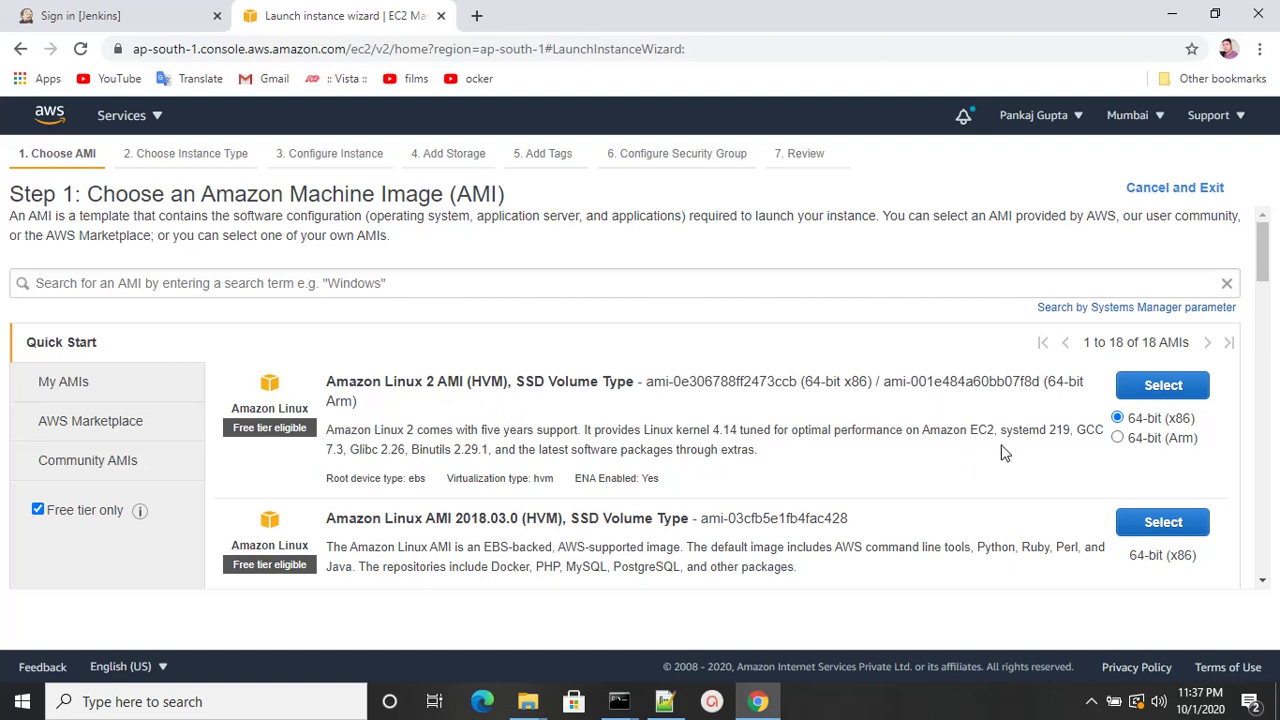
left_click(1160, 392)
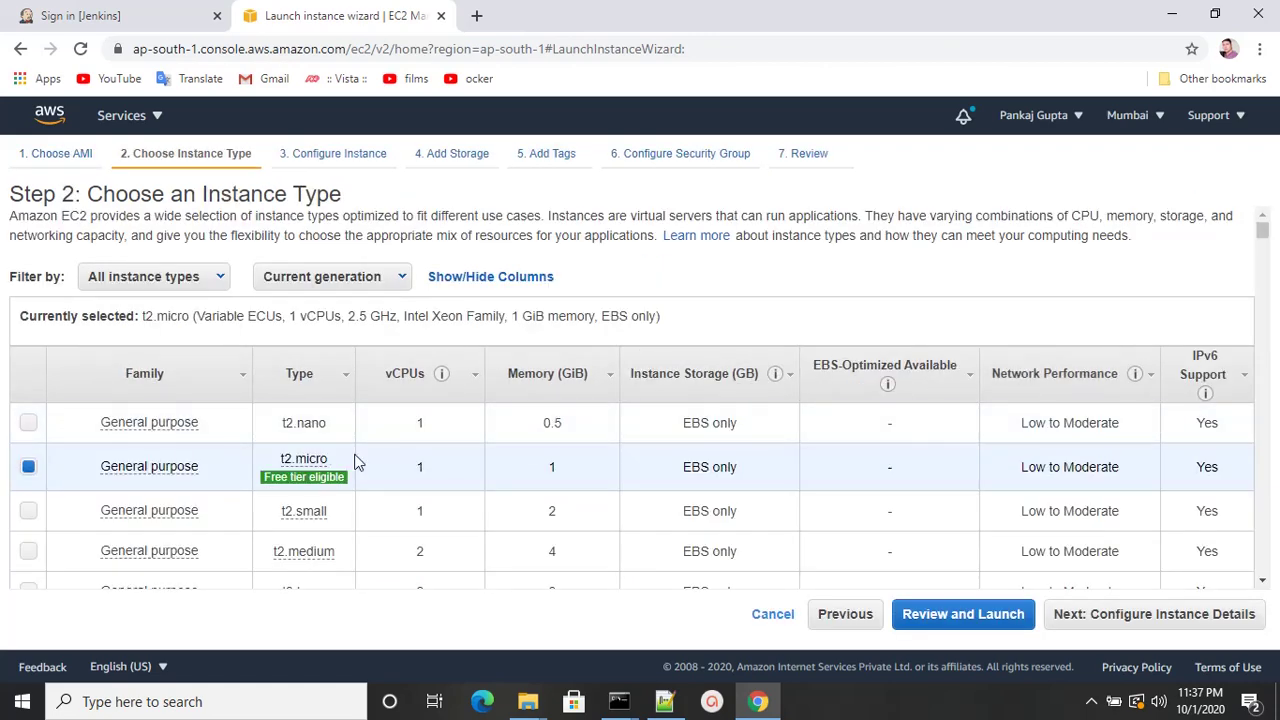
mouse_move(300, 478)
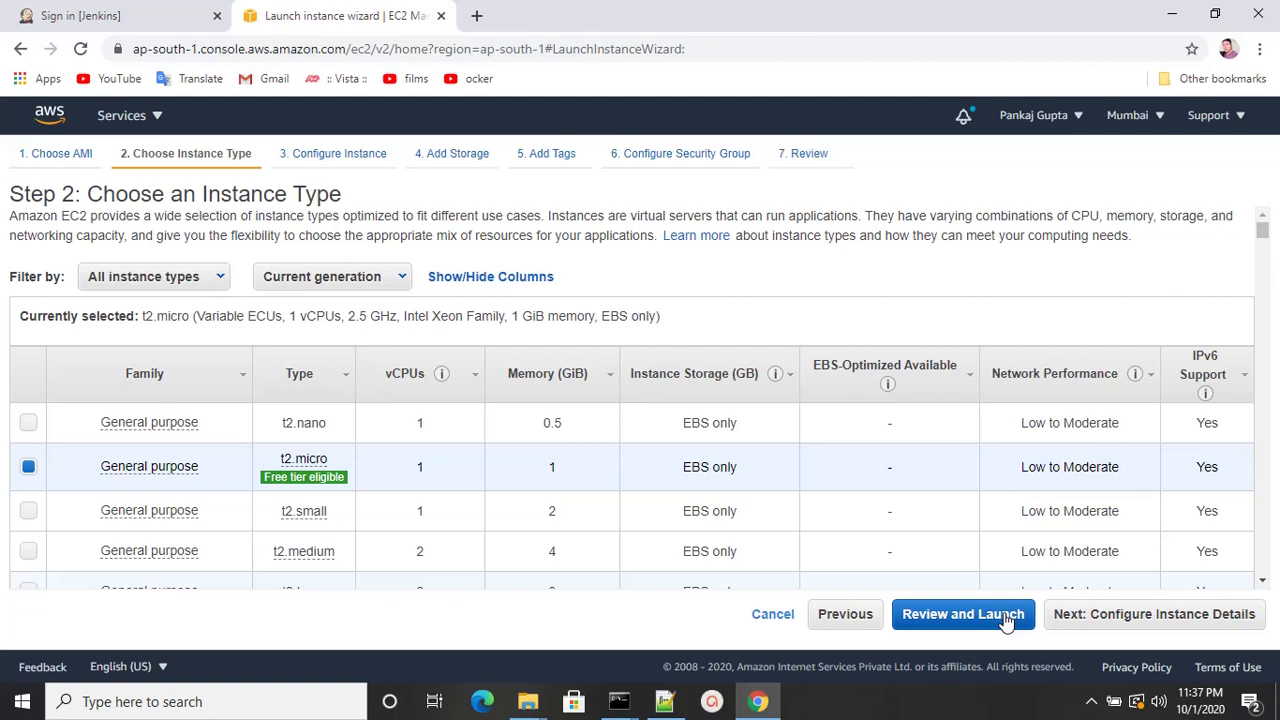
left_click(1130, 620)
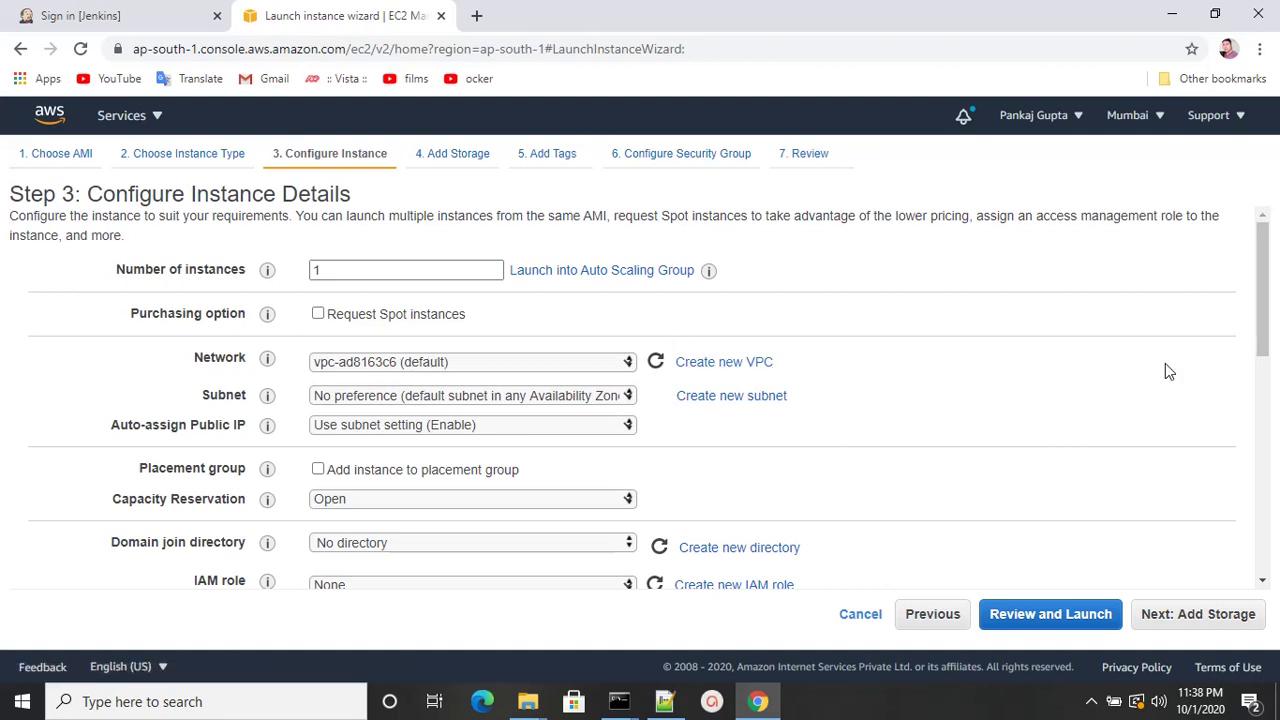
Set Auto-assign Public IP to Enable, then accept the other instance details and the default root volume
left_click(488, 428)
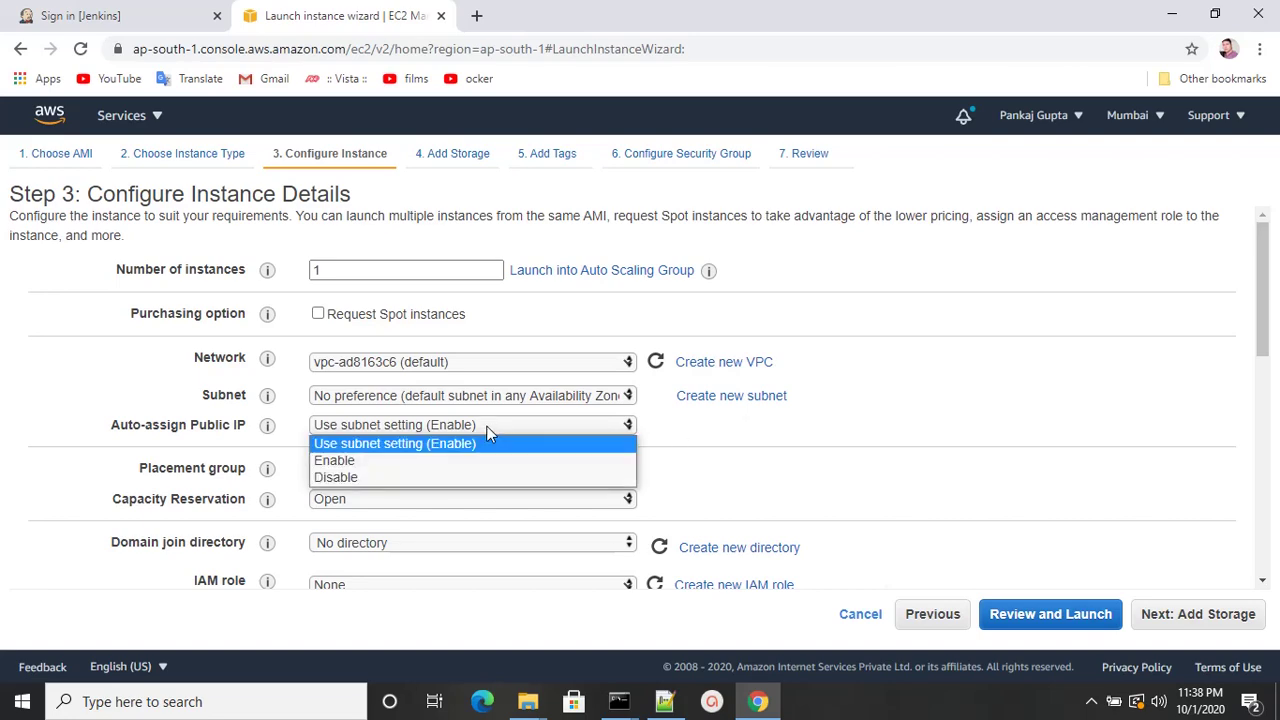
left_click(355, 462)
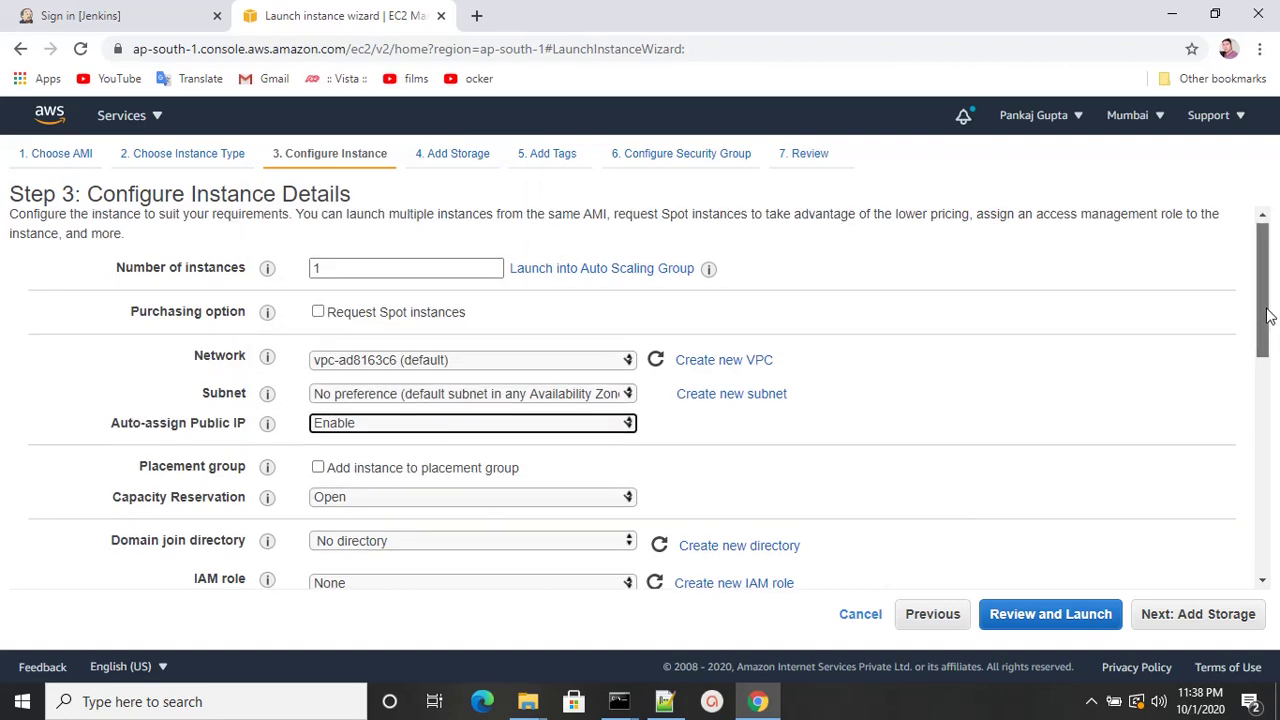
left_click_drag(1268, 315, 1268, 408)
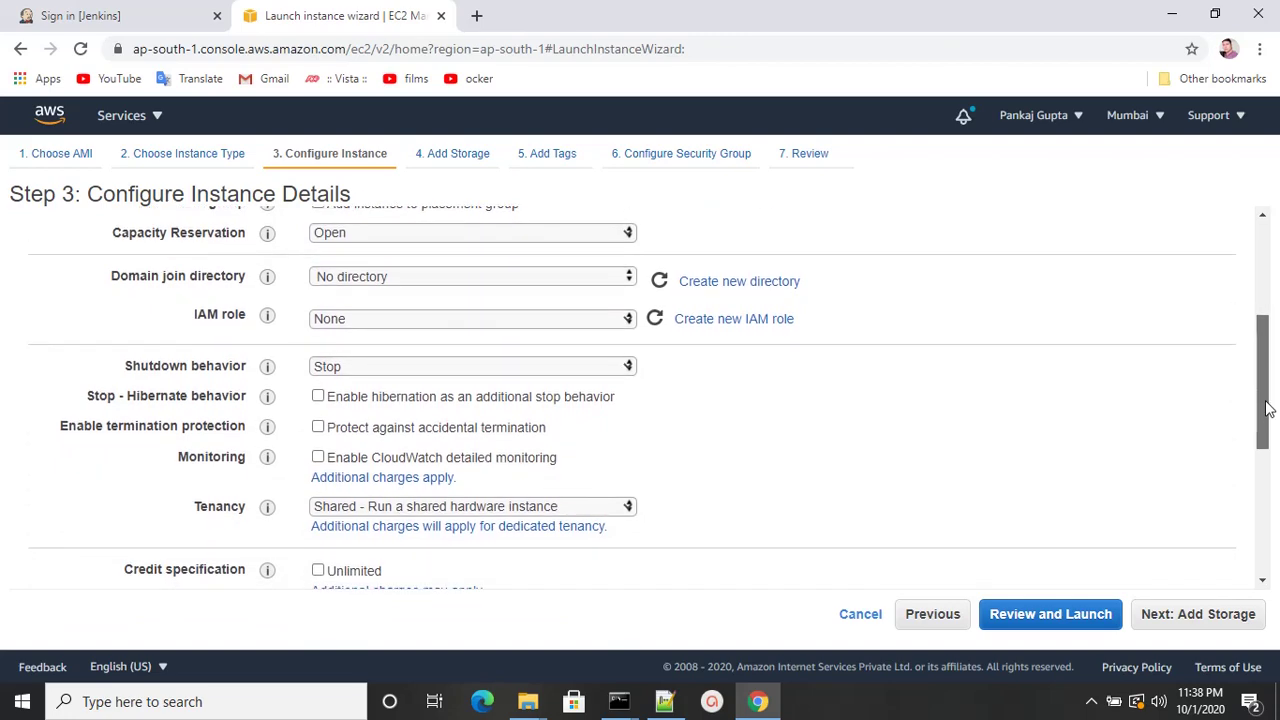
left_click_drag(1268, 408, 1270, 562)
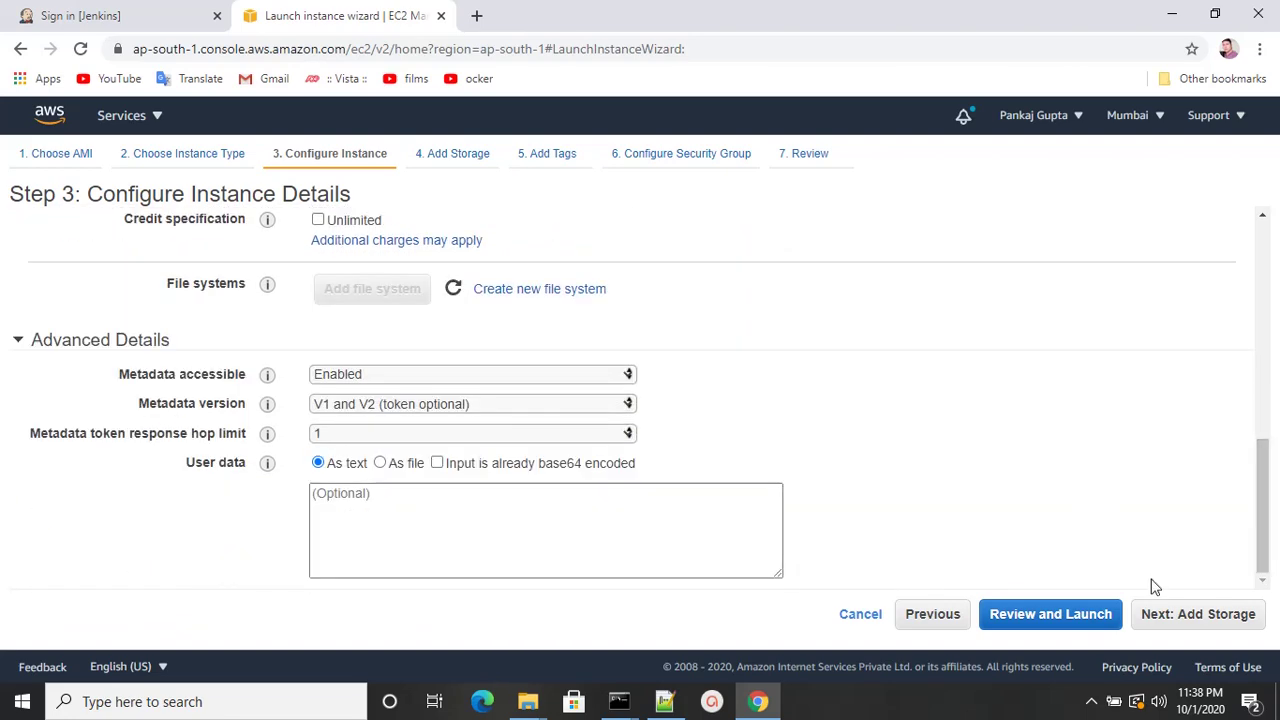
left_click(1195, 620)
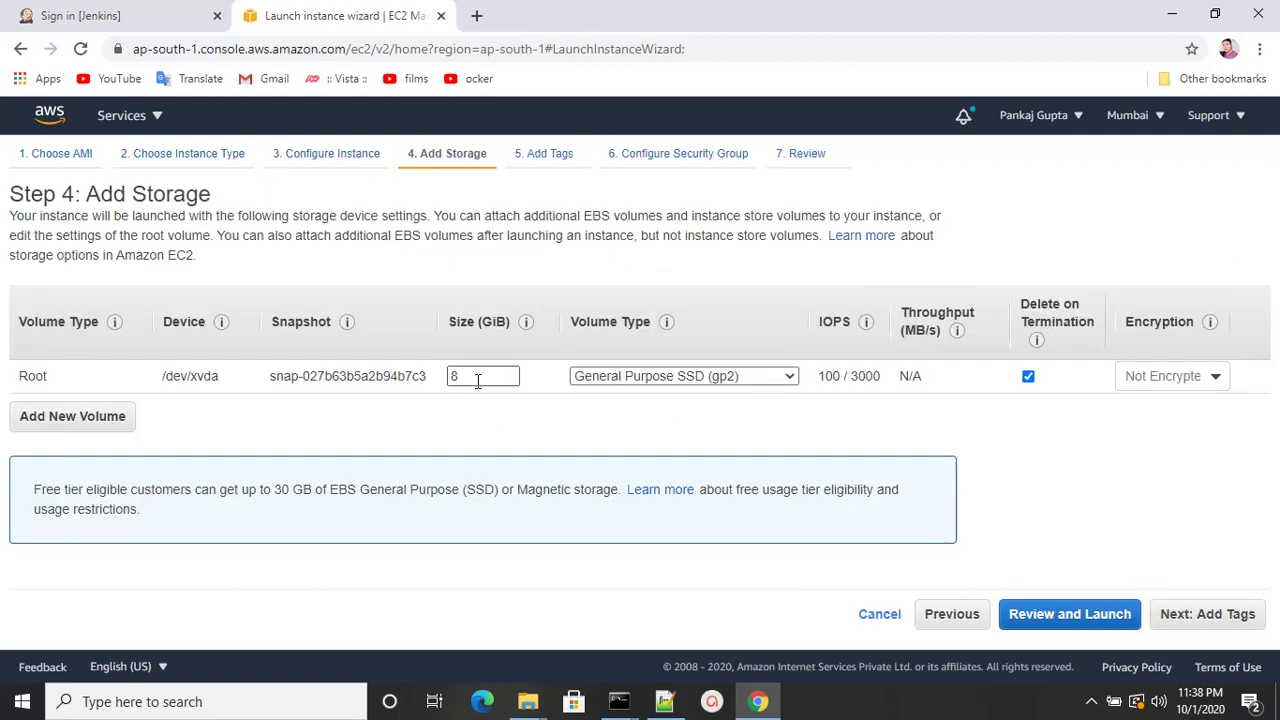
left_click(1216, 620)
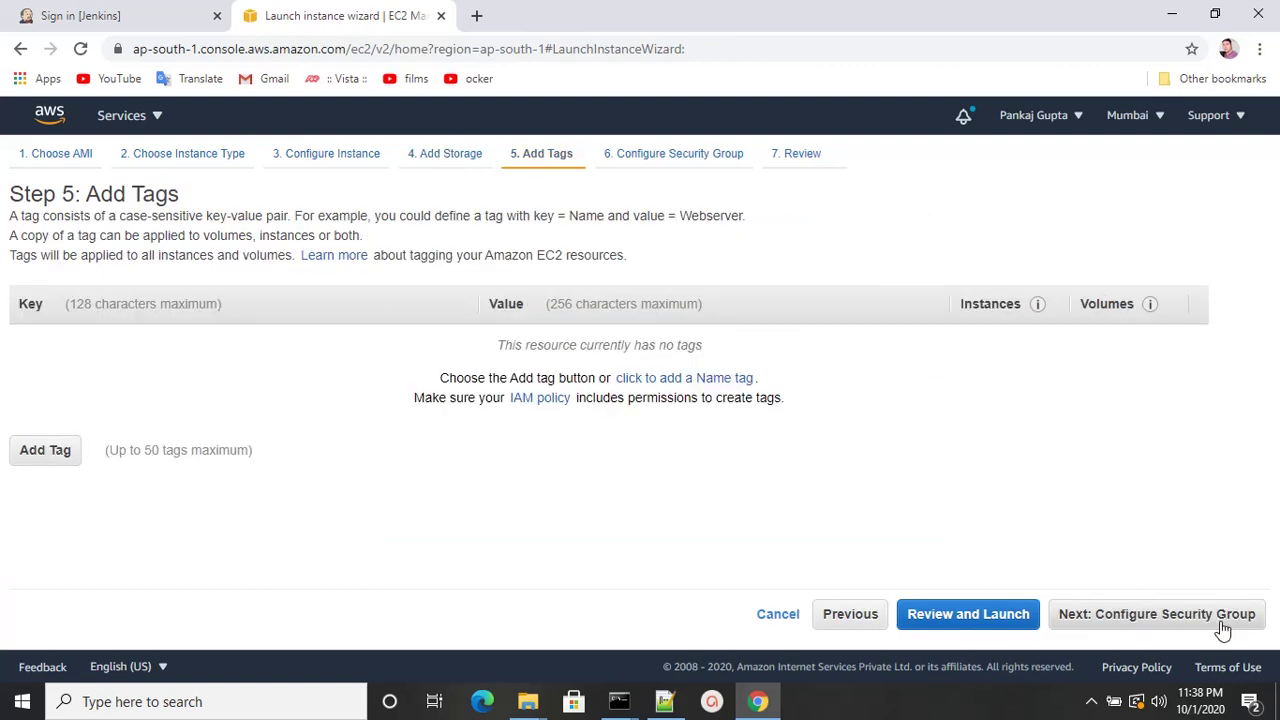
Add a tag with key Name and value aws-instance, then proceed to the security group configuration
left_click(45, 452)
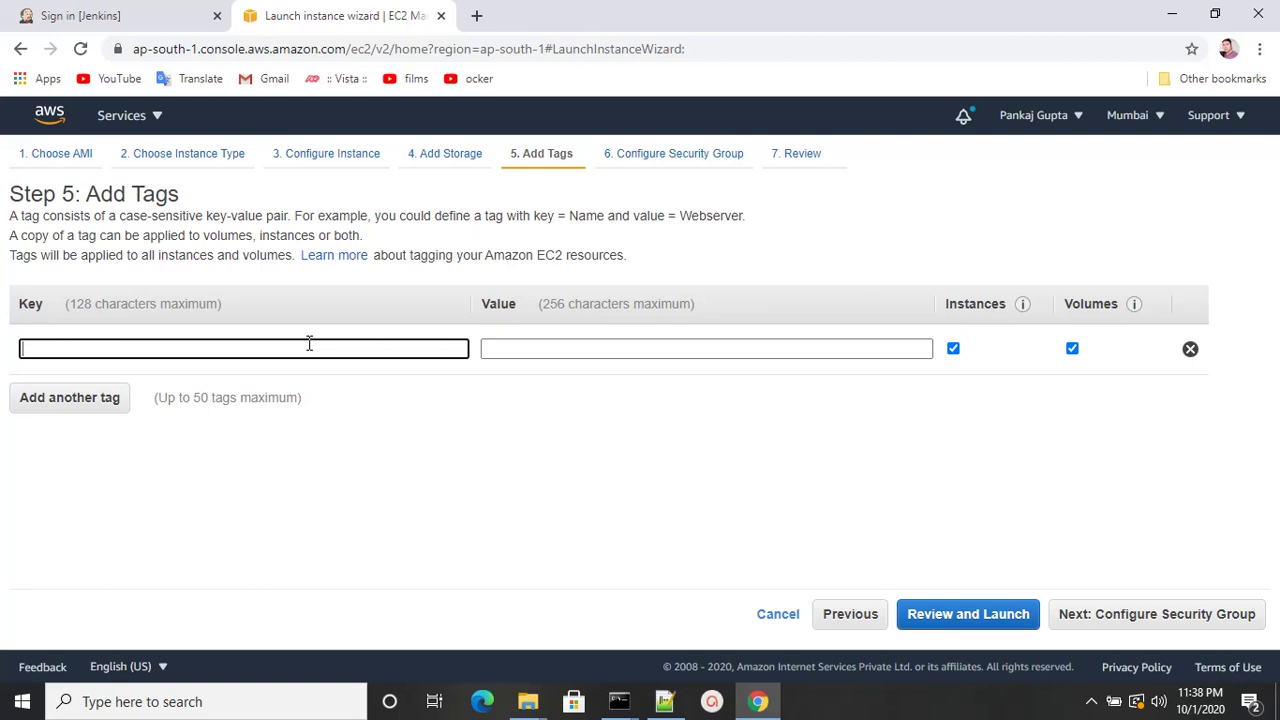
type("Name")
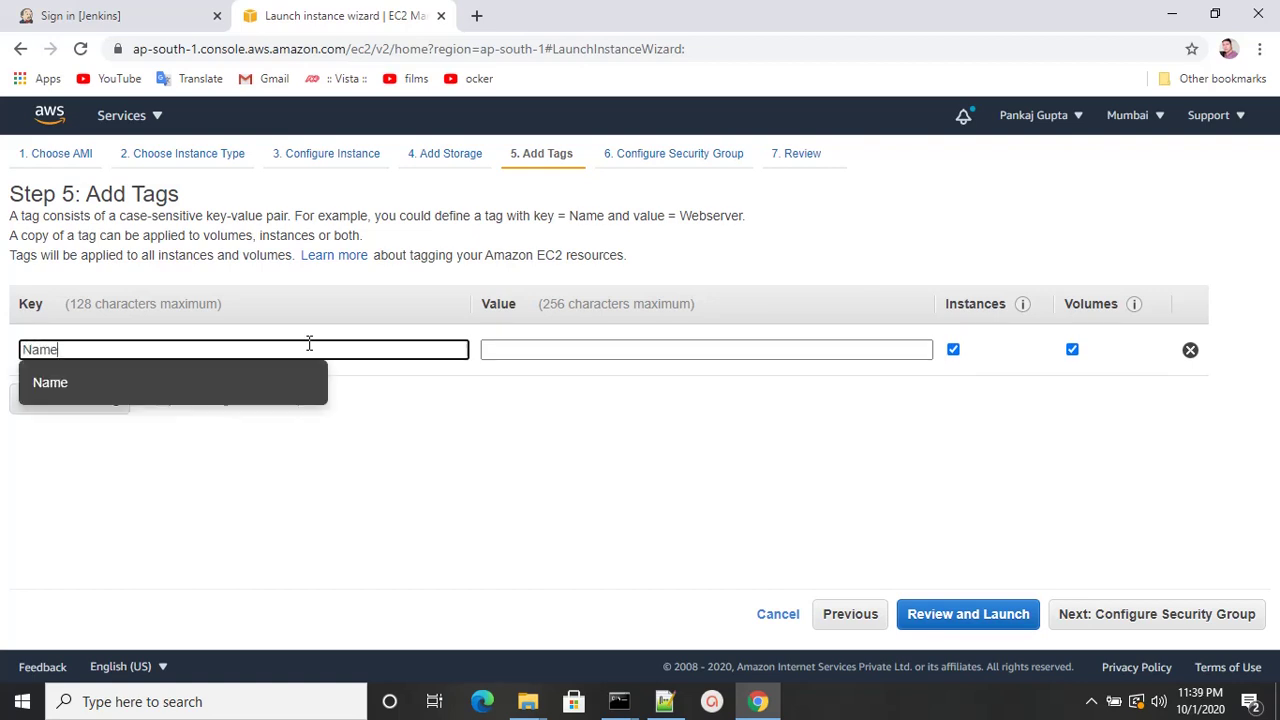
left_click(74, 394)
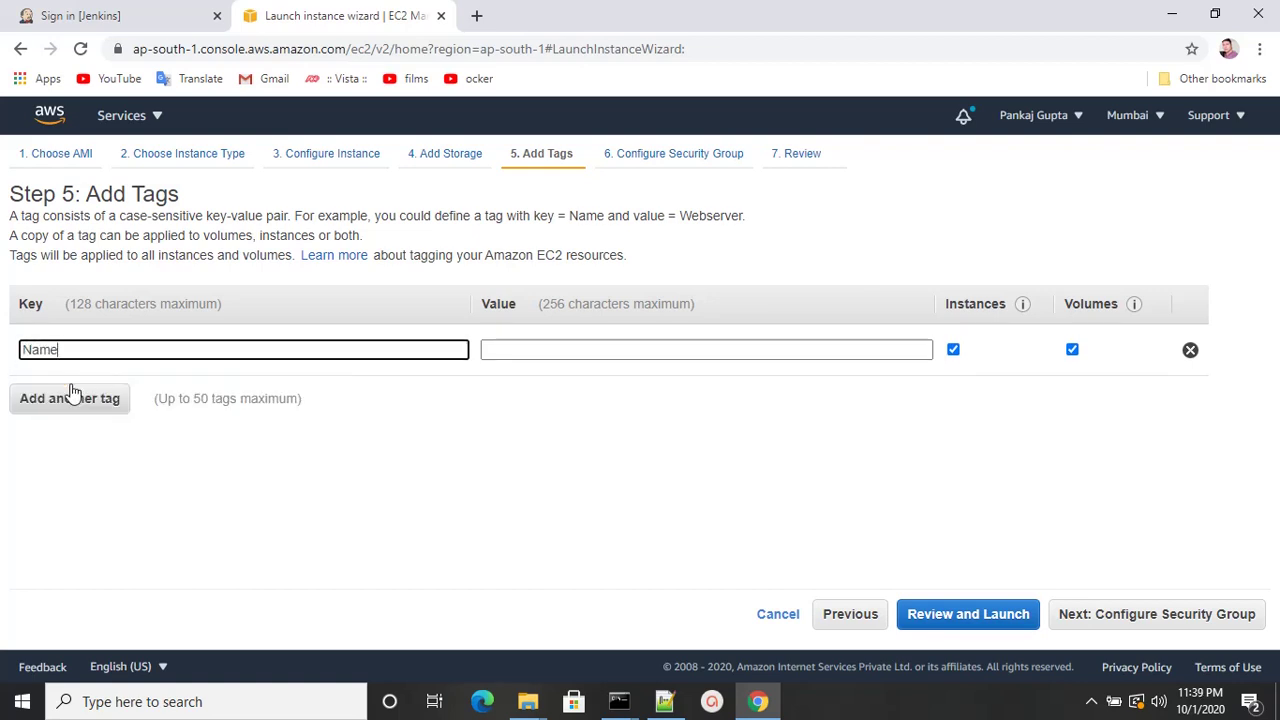
left_click(604, 350)
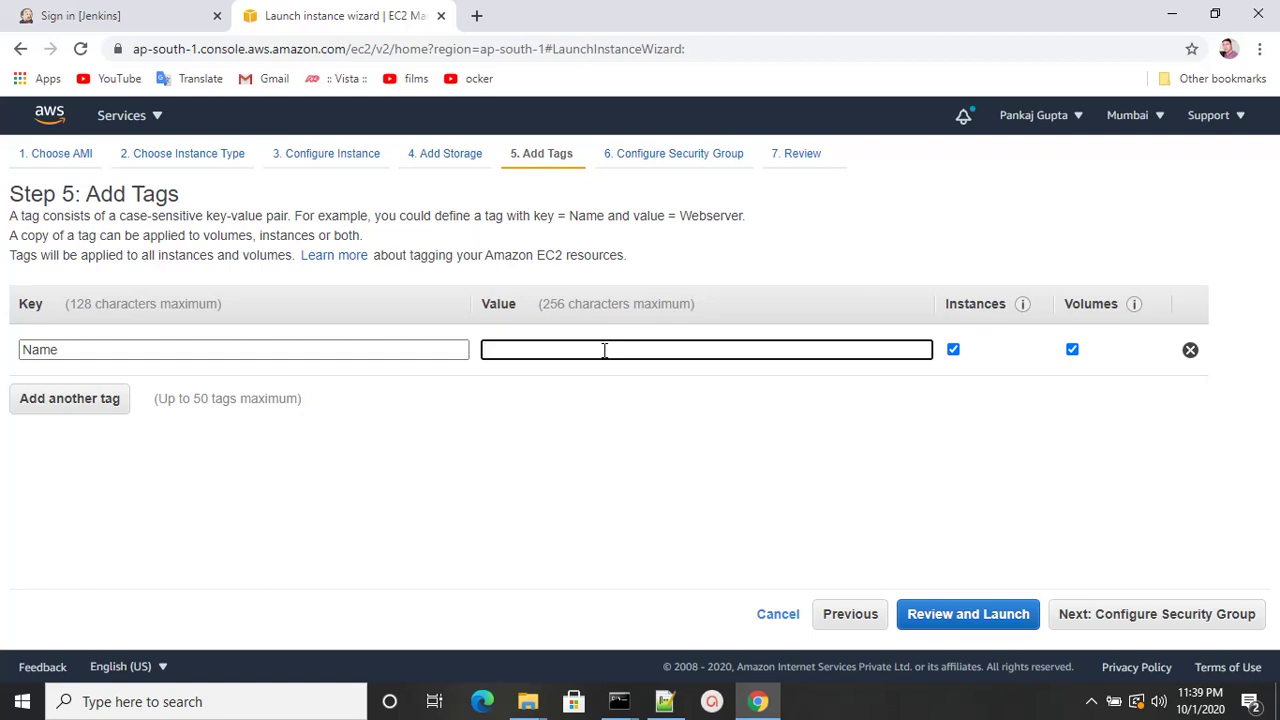
type("aws")
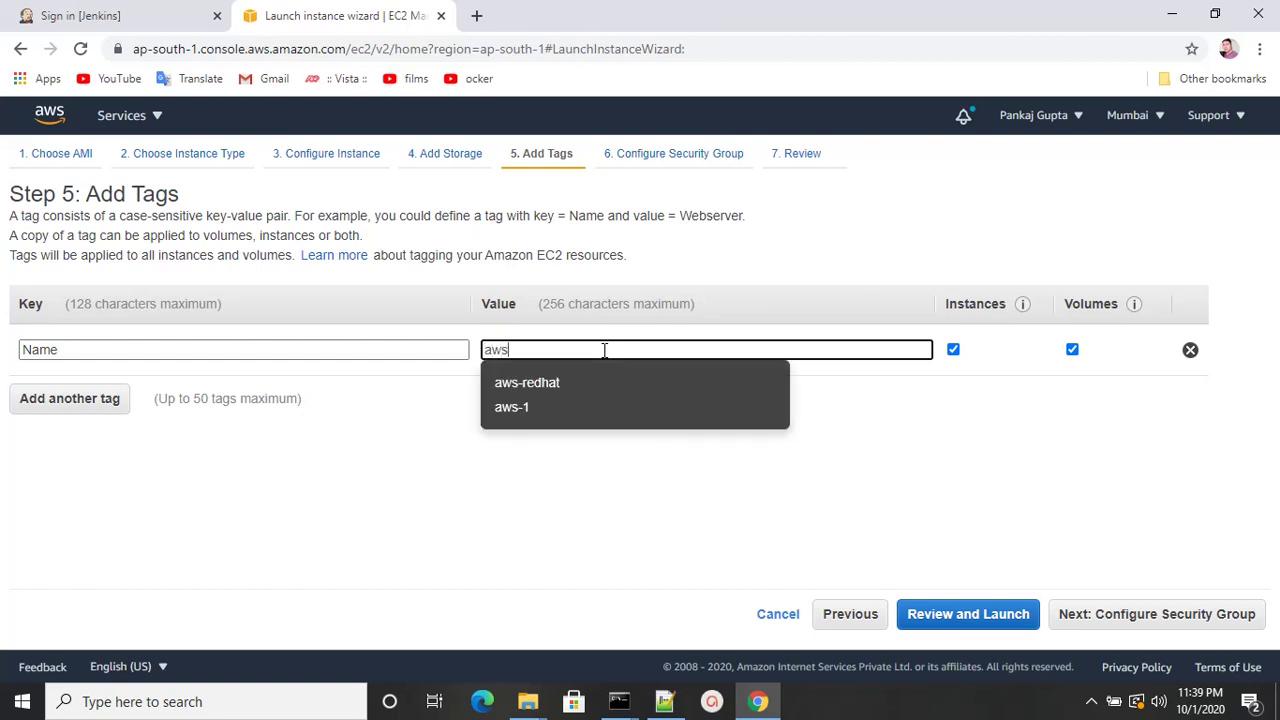
type("-i")
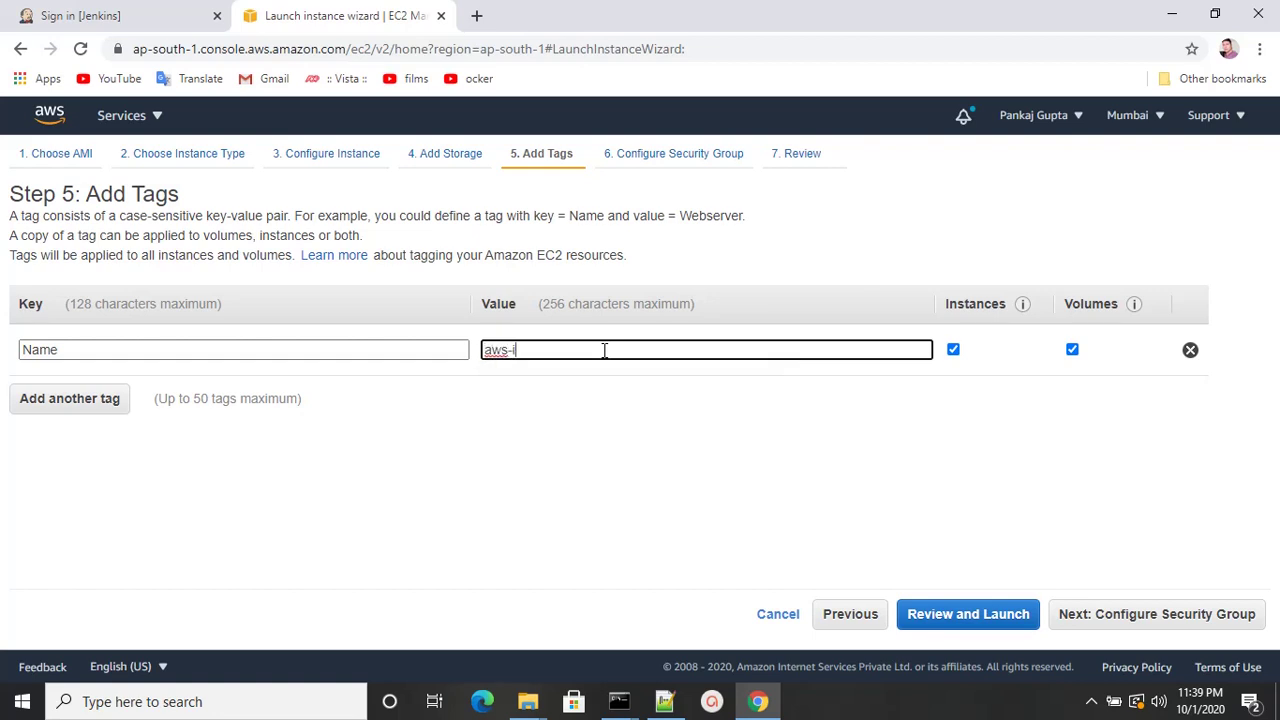
type("nstance")
left_click(1171, 620)
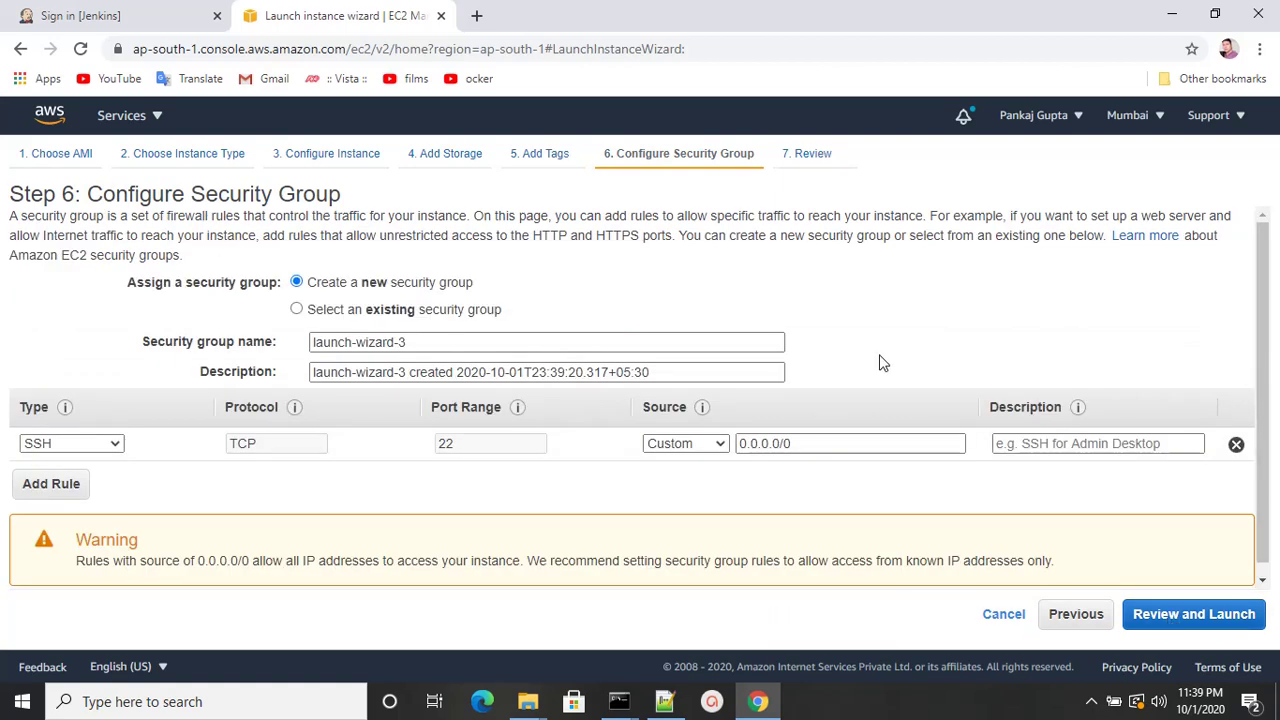
Set the source of the new security group's SSH rule to Anywhere and proceed to the launch review
left_click(776, 447)
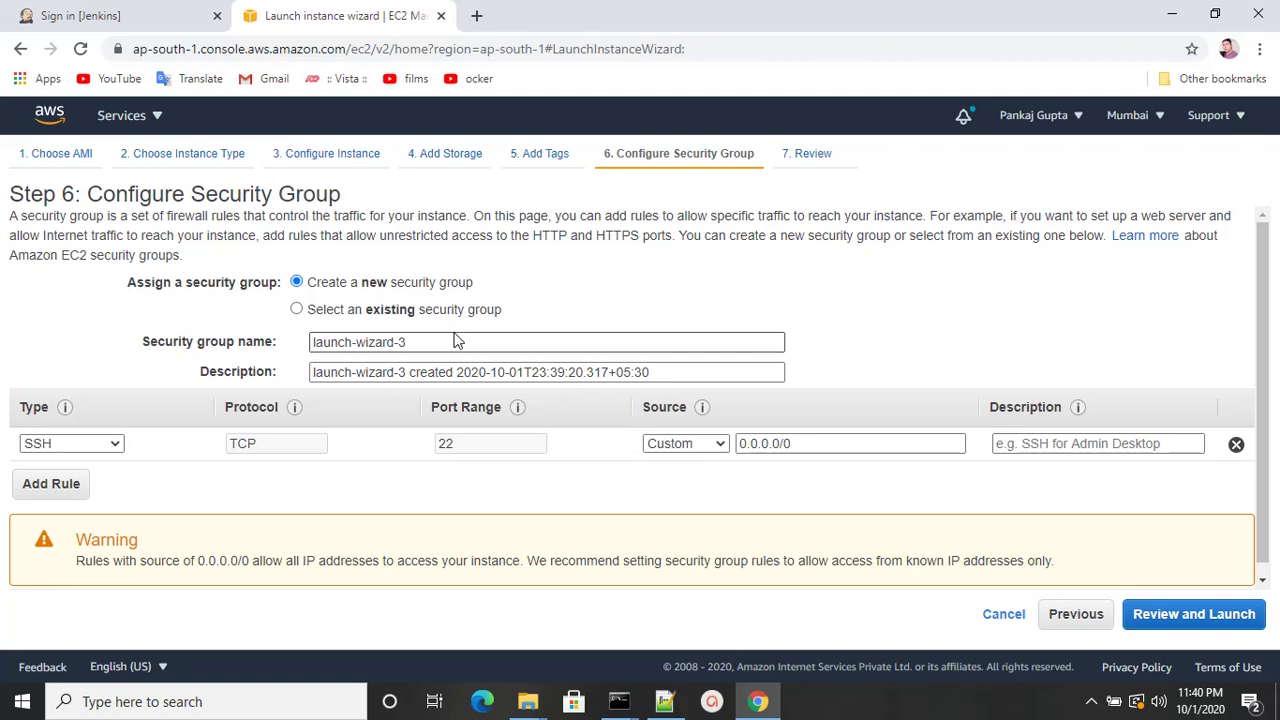
left_click(792, 444)
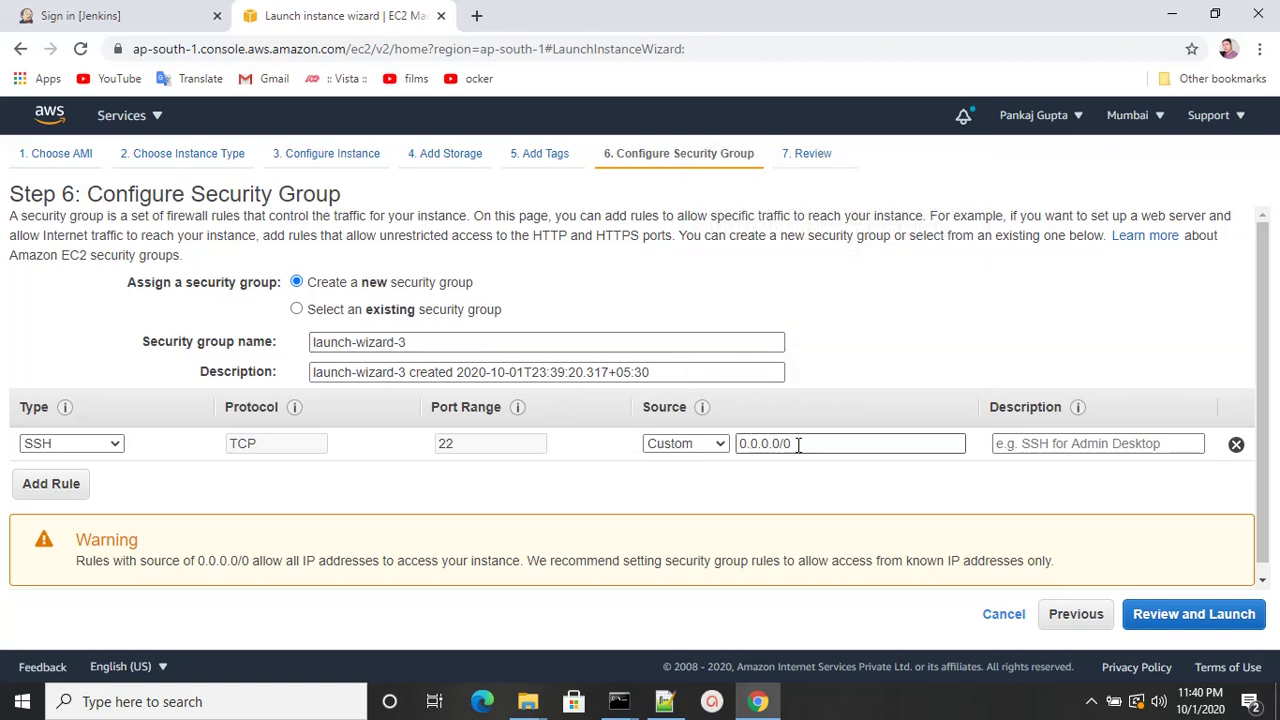
left_click(718, 445)
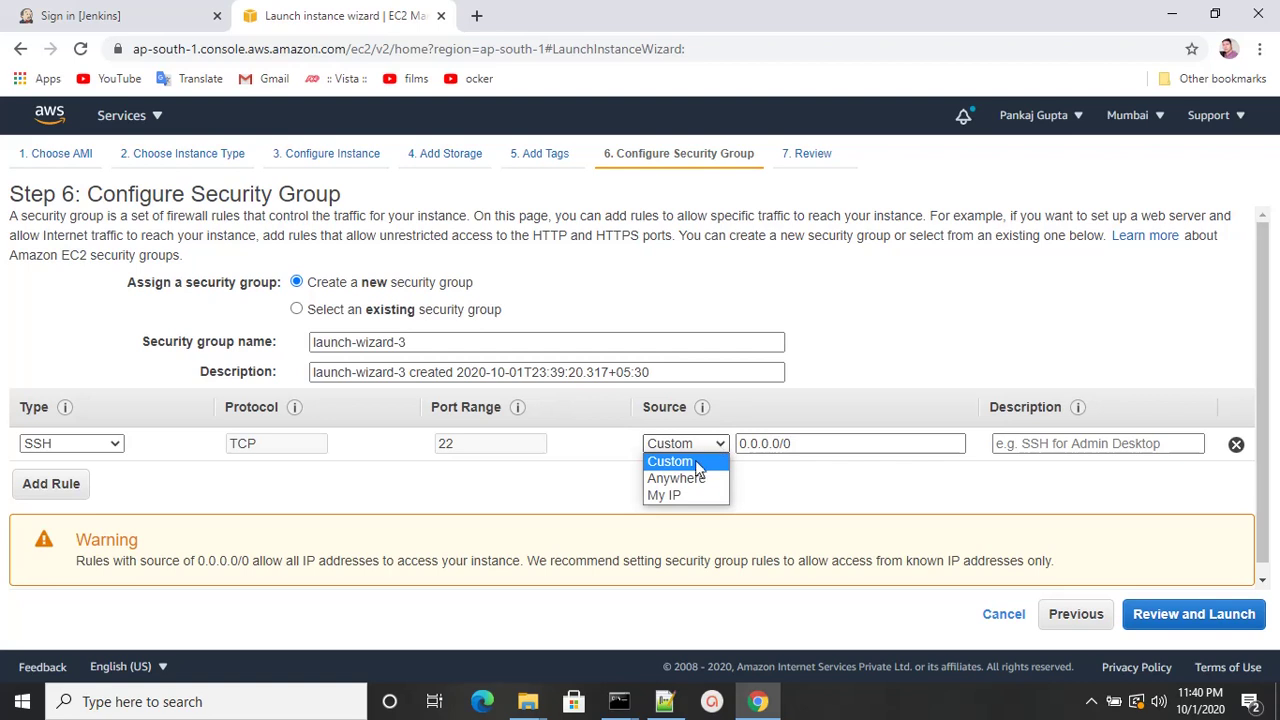
left_click(687, 479)
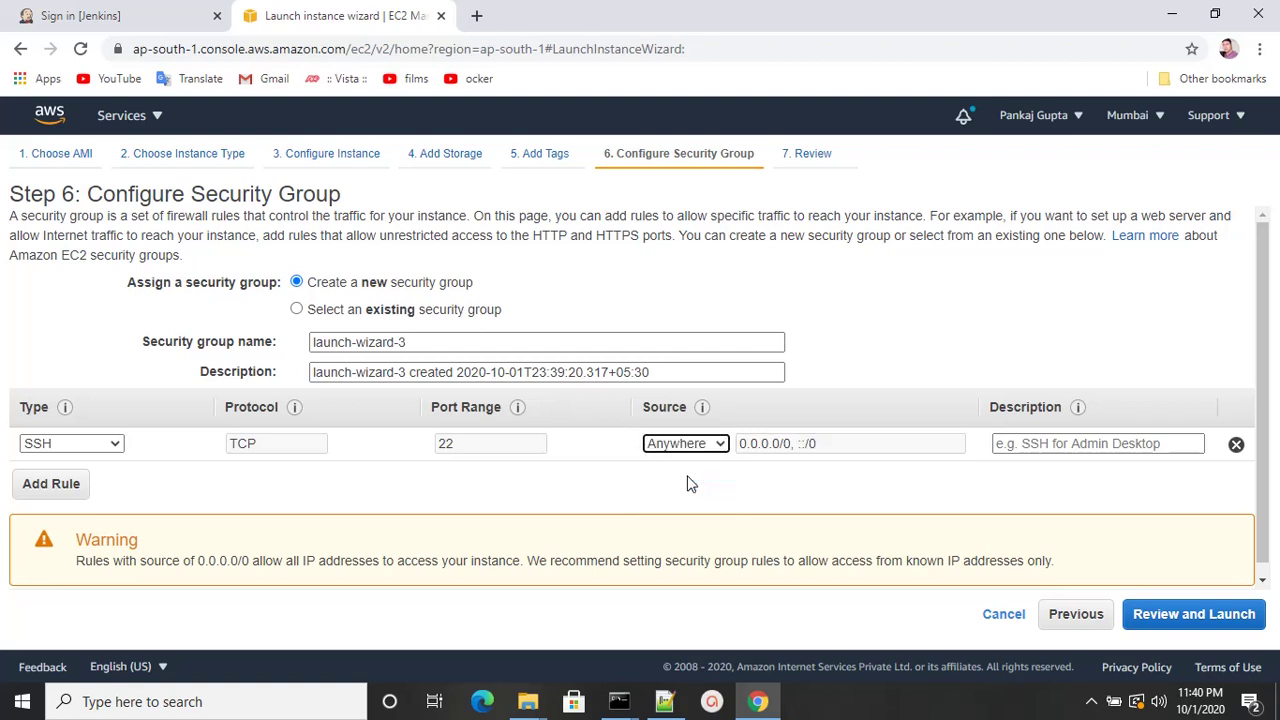
left_click(901, 357)
left_click_drag(1260, 352, 1262, 387)
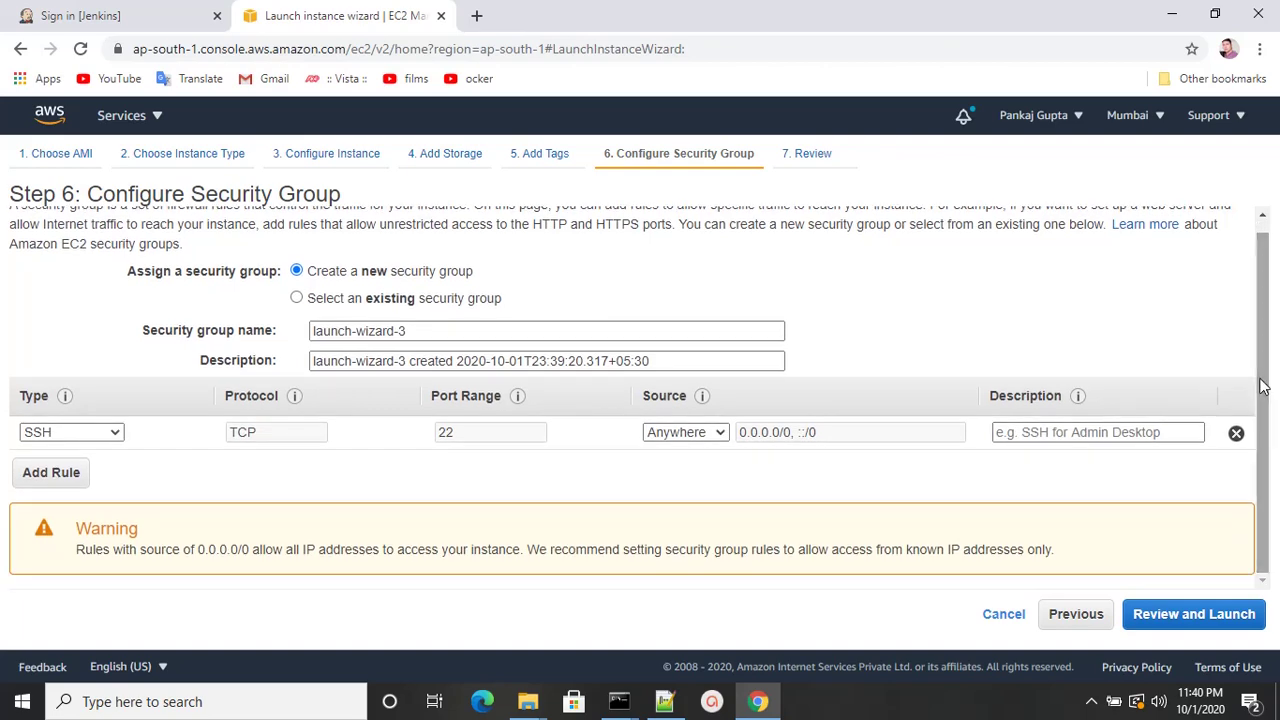
left_click(1194, 614)
Proceed from the launch review to create a new key pair named with the account owner's first name, and download its private key file
left_click_drag(1255, 354, 1260, 563)
left_click(1231, 614)
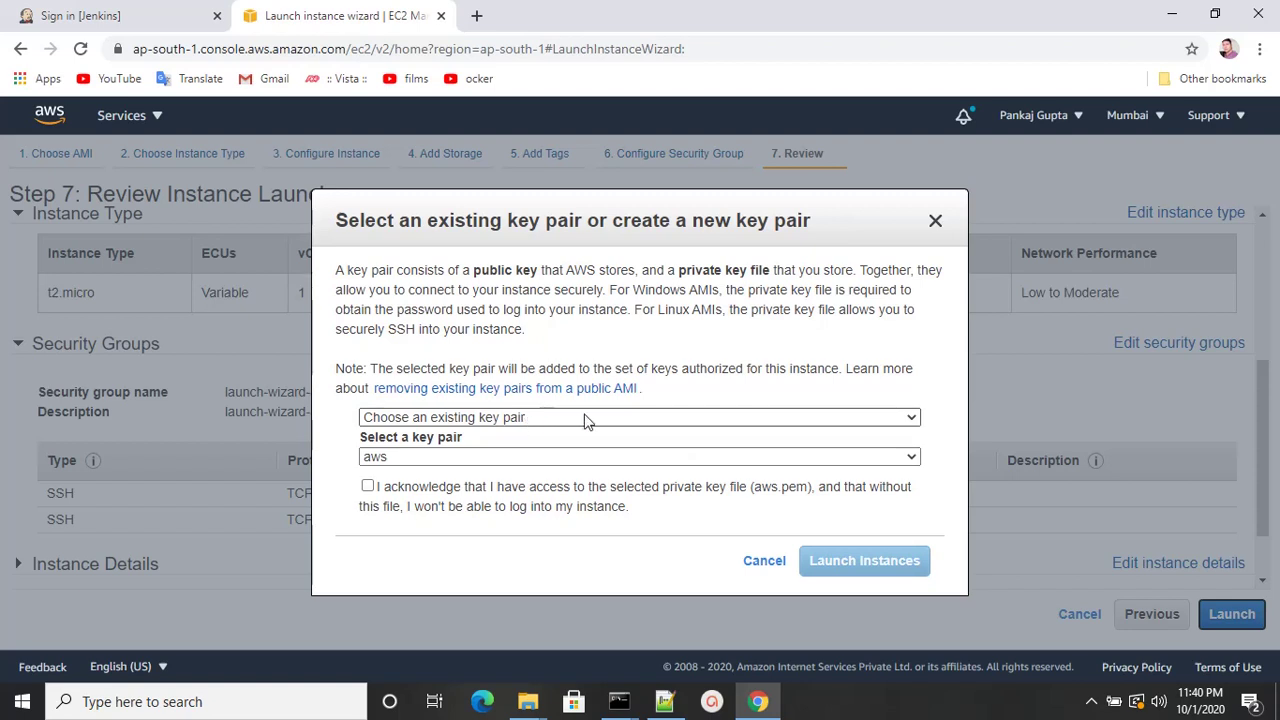
left_click(700, 418)
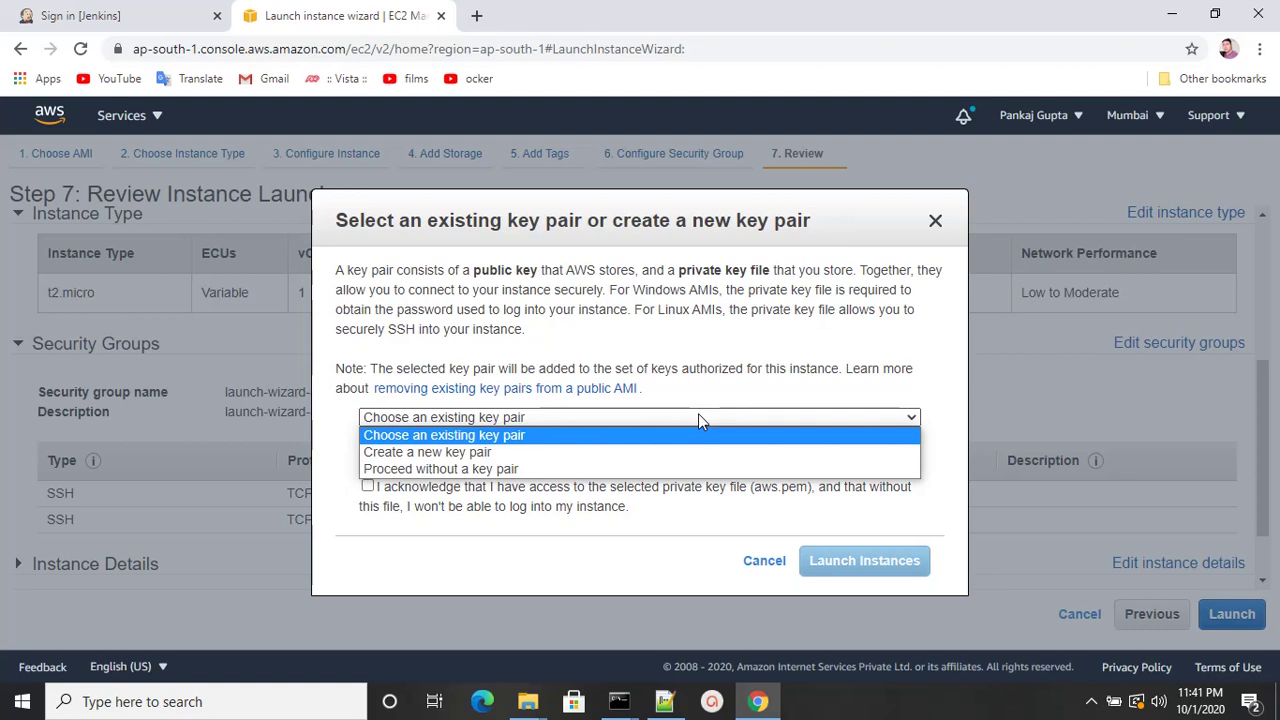
left_click(598, 452)
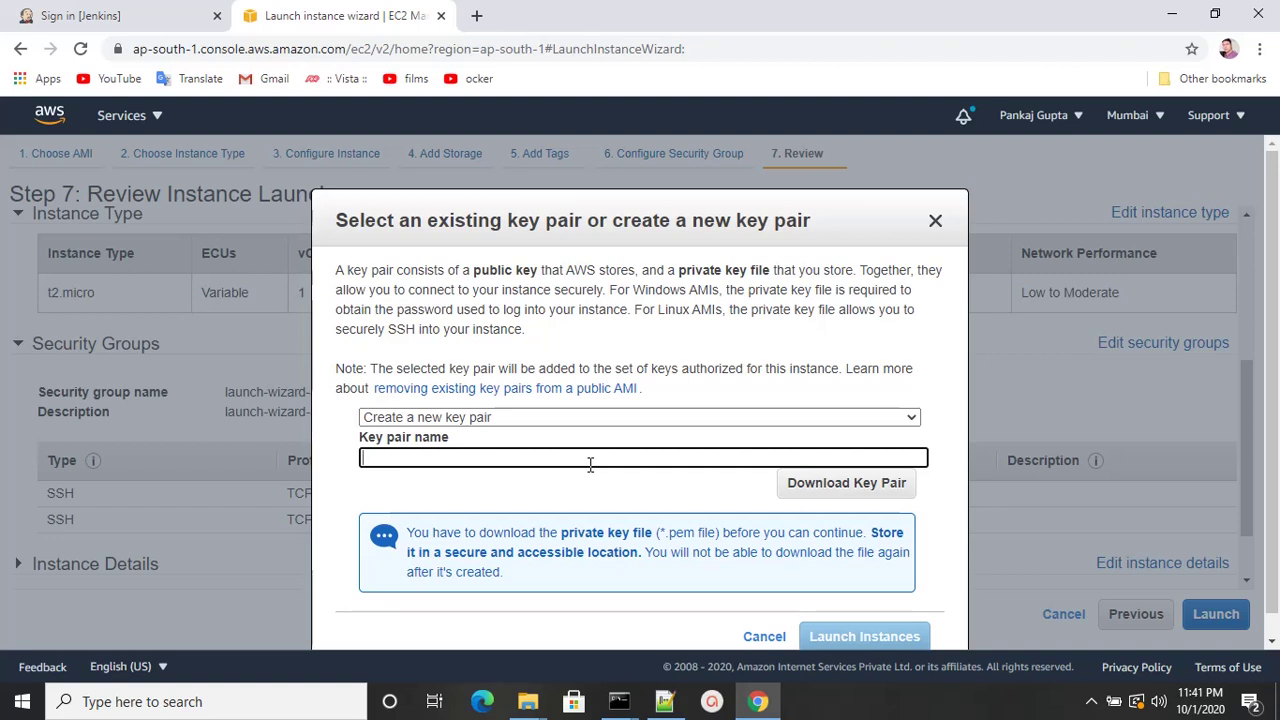
type("pankaj")
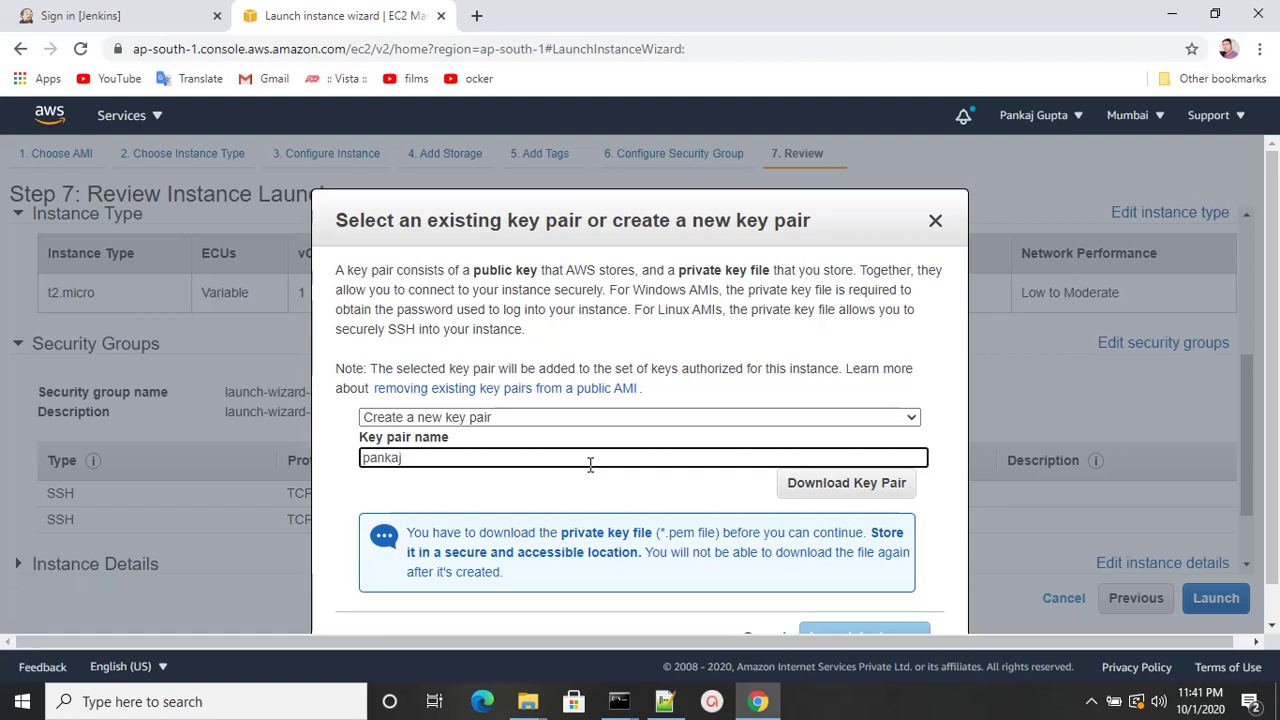
left_click(858, 490)
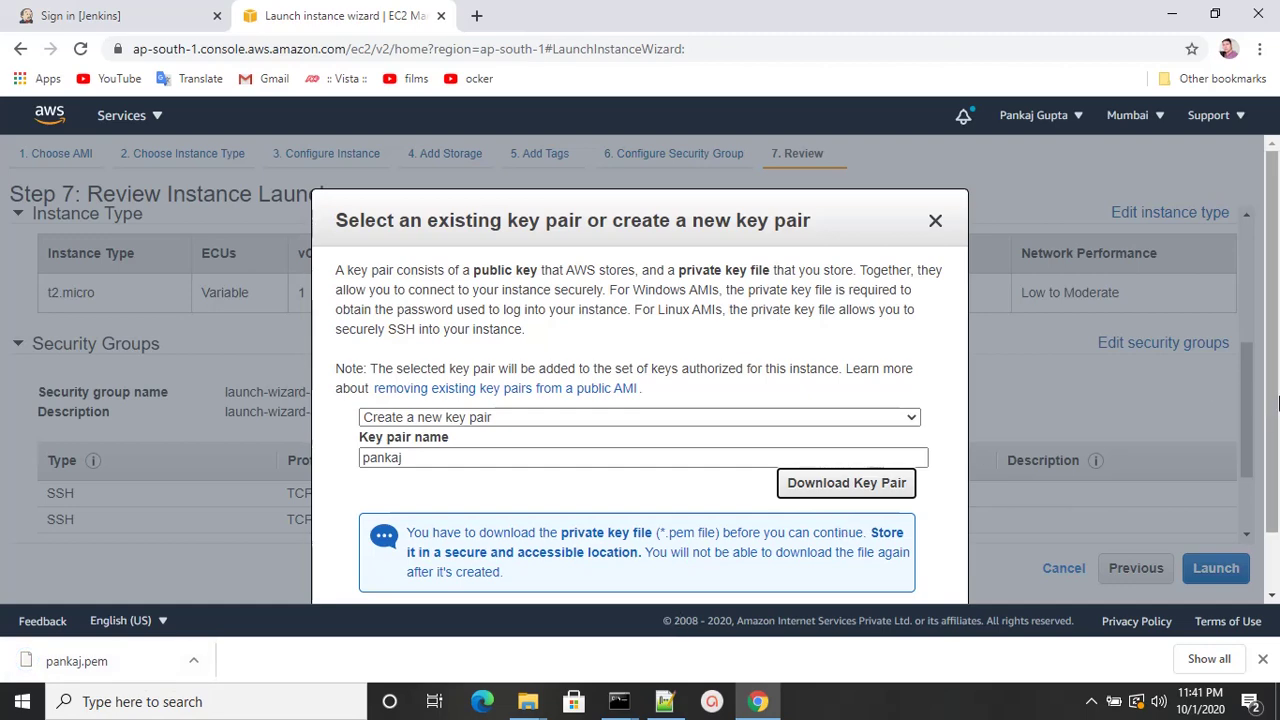
Launch the instance with the new key pair and open the list of instances
scroll(954, 462, "down", 1)
left_click(857, 569)
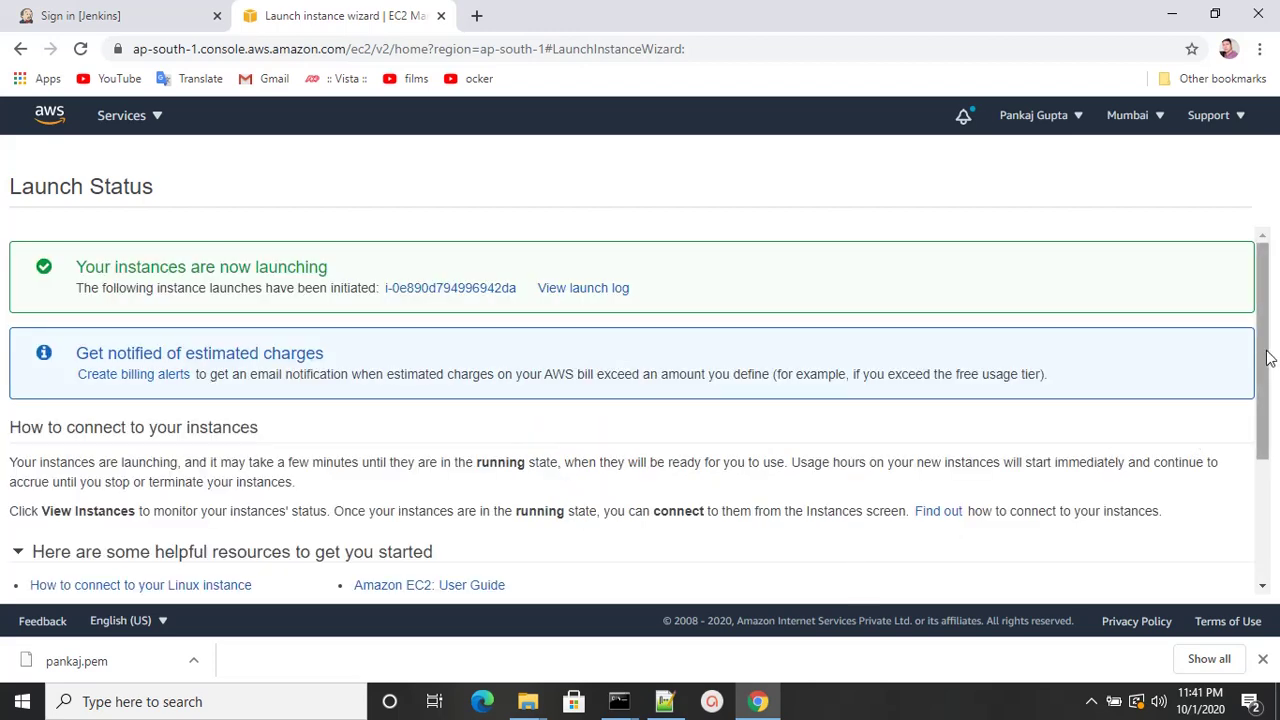
left_click_drag(1266, 357, 1262, 491)
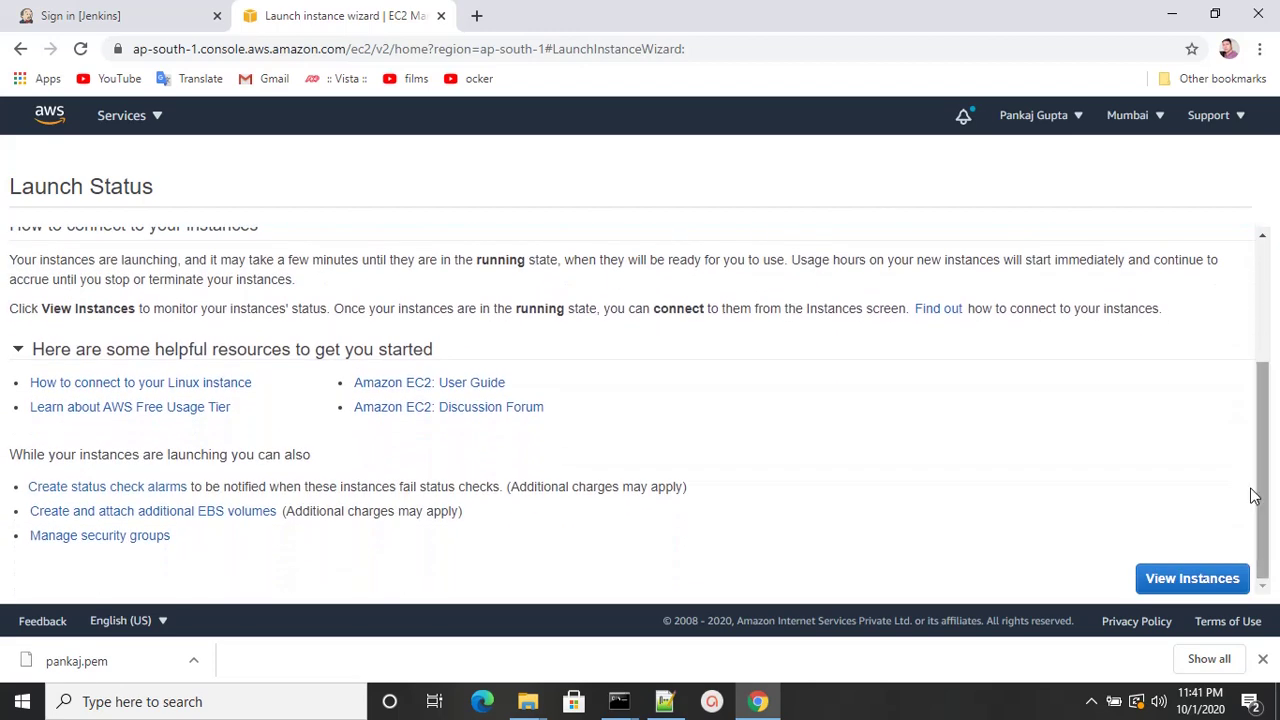
left_click(1204, 579)
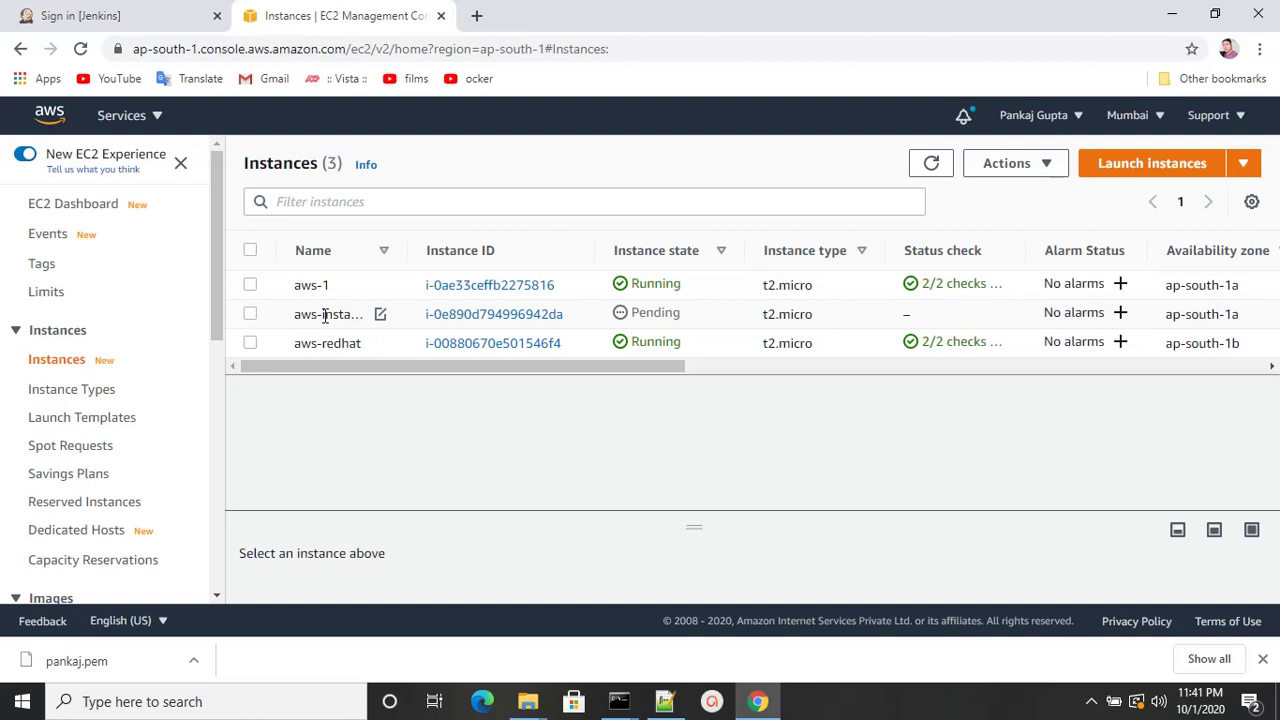
Examine the instance state, status check and public DNS of aws-instance, and refresh the instances list
left_click(250, 316)
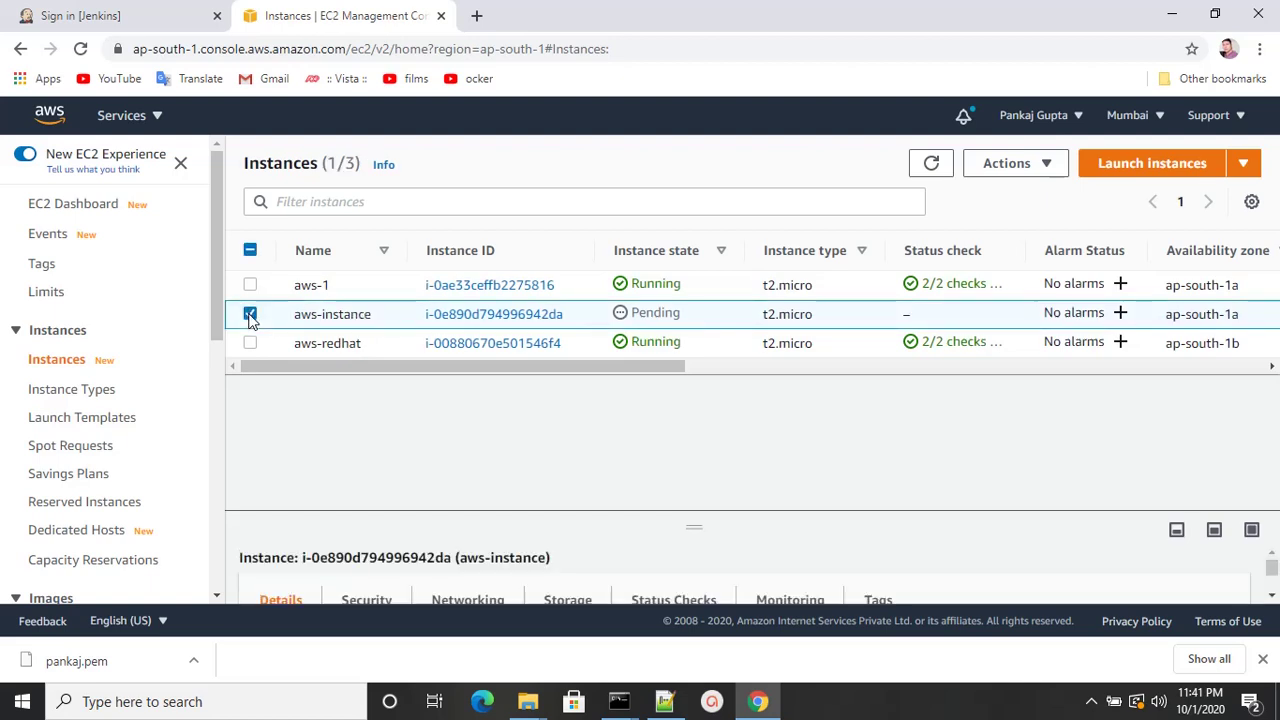
left_click_drag(437, 368, 464, 369)
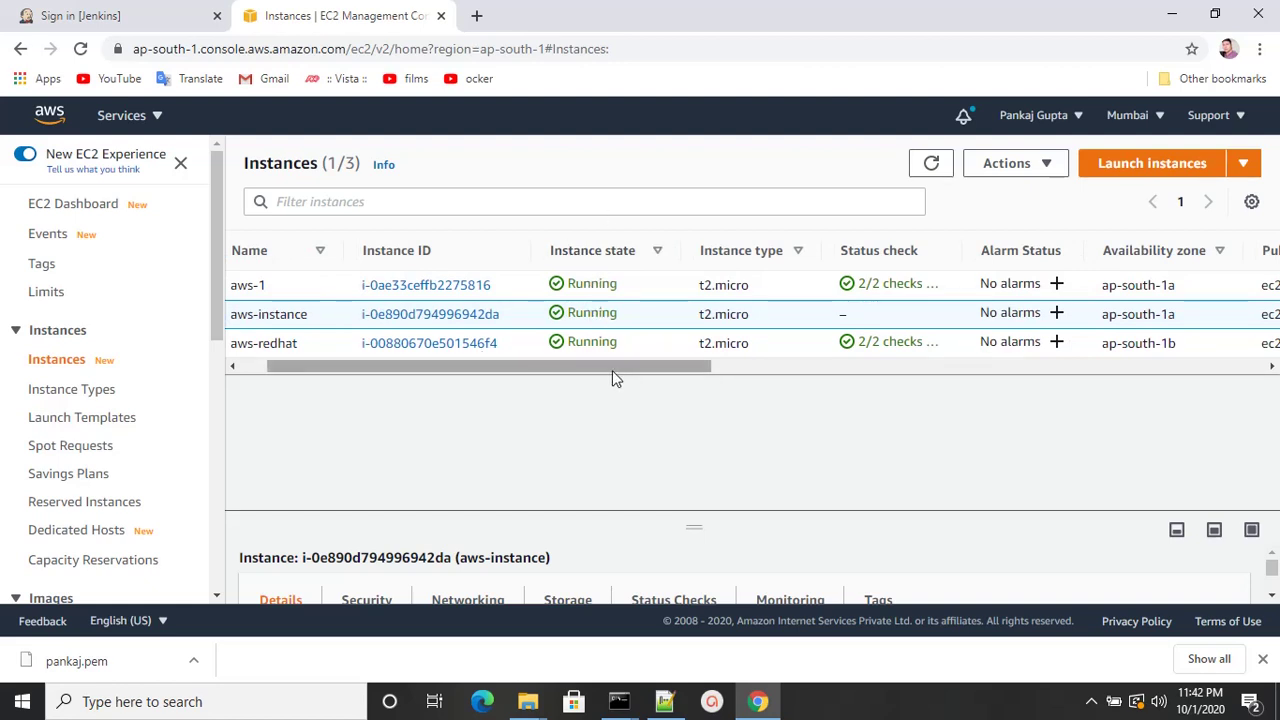
left_click_drag(603, 375, 679, 372)
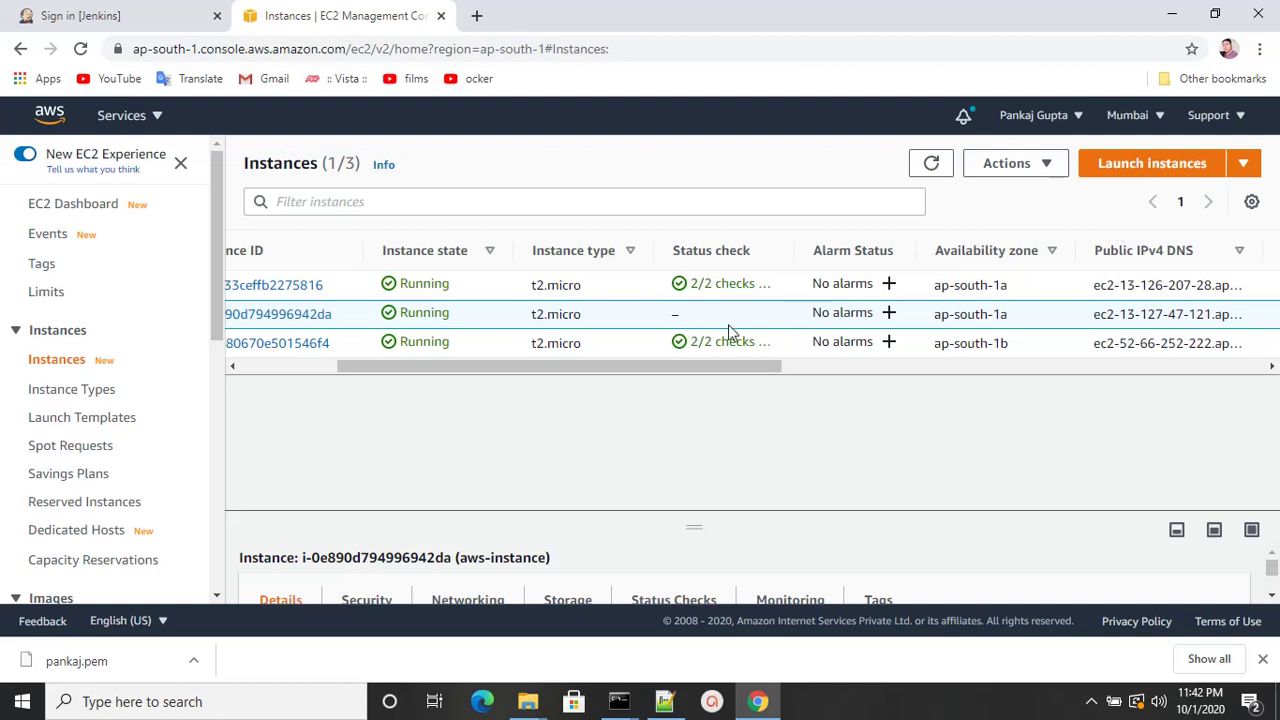
left_click(931, 165)
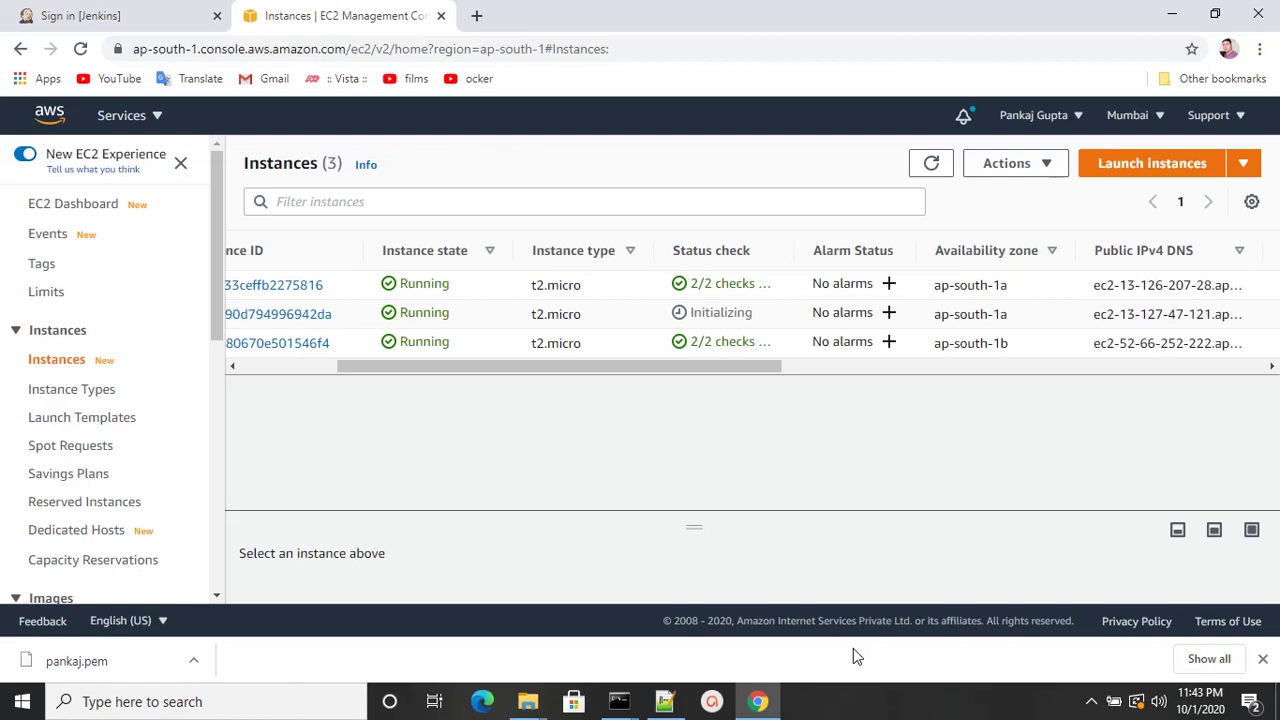
Open PuTTYgen and import the newly downloaded .pem private key from the Downloads folder
key("super")
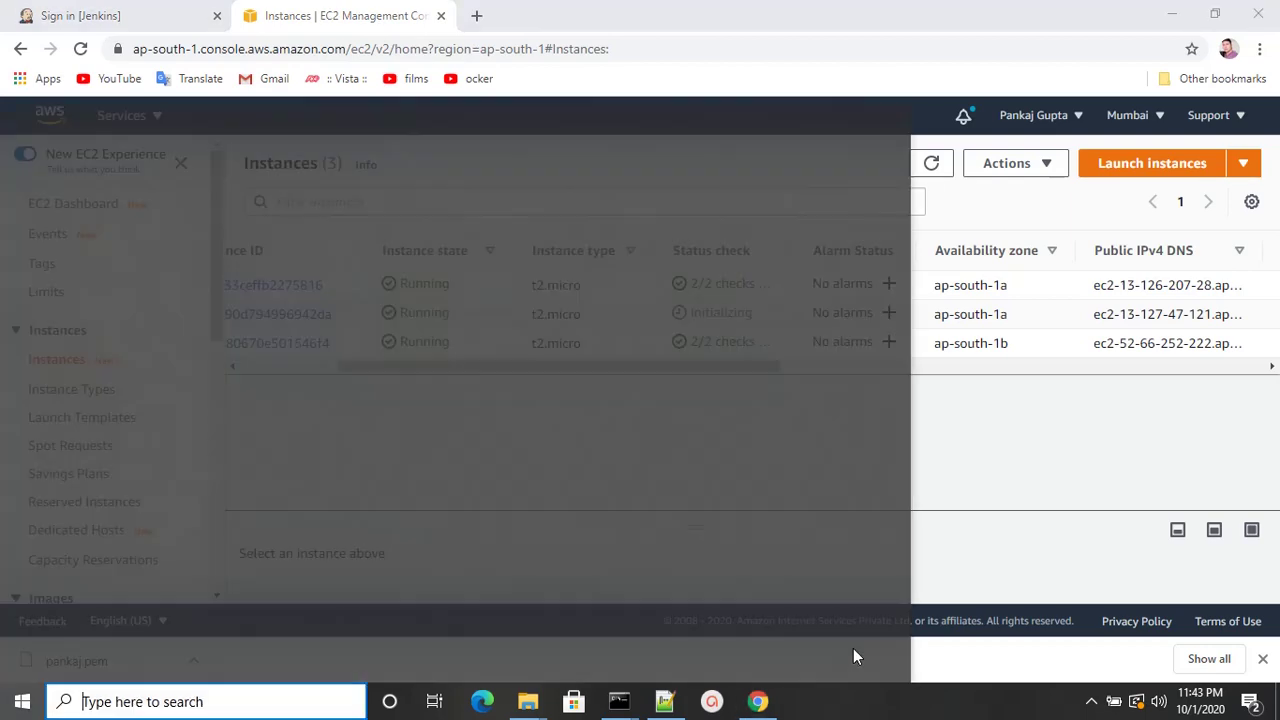
type("putty")
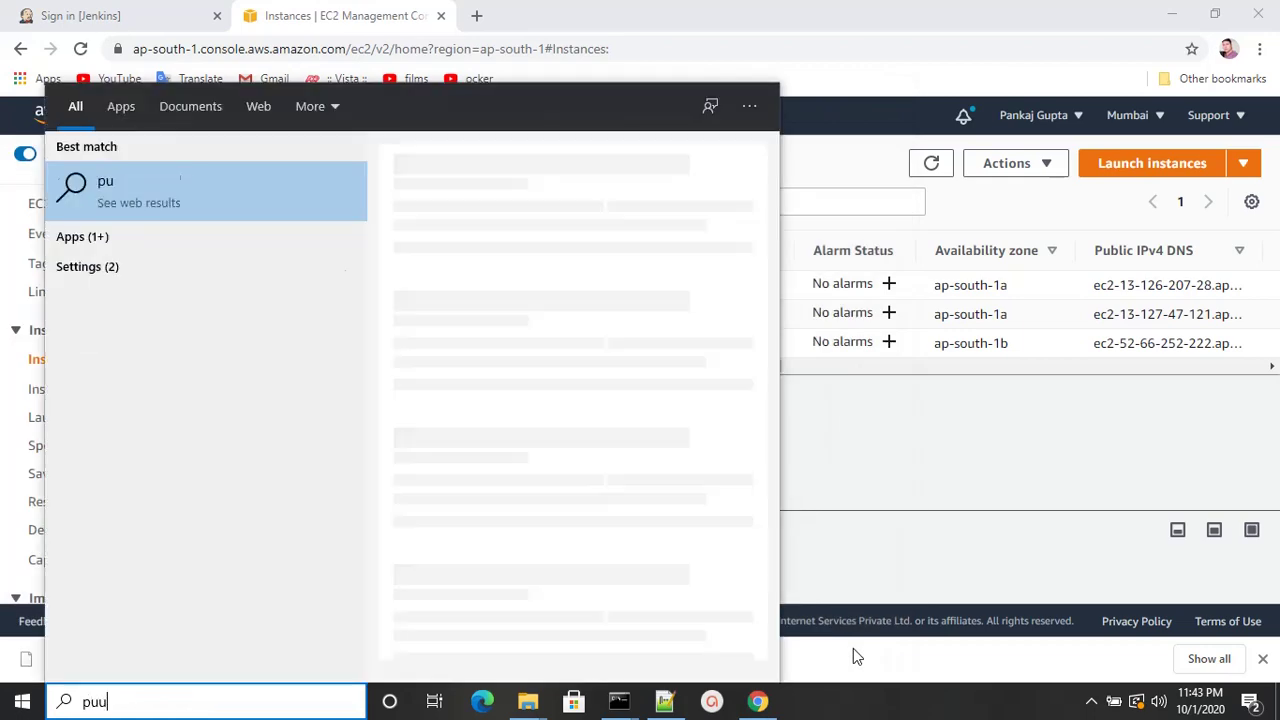
type("key")
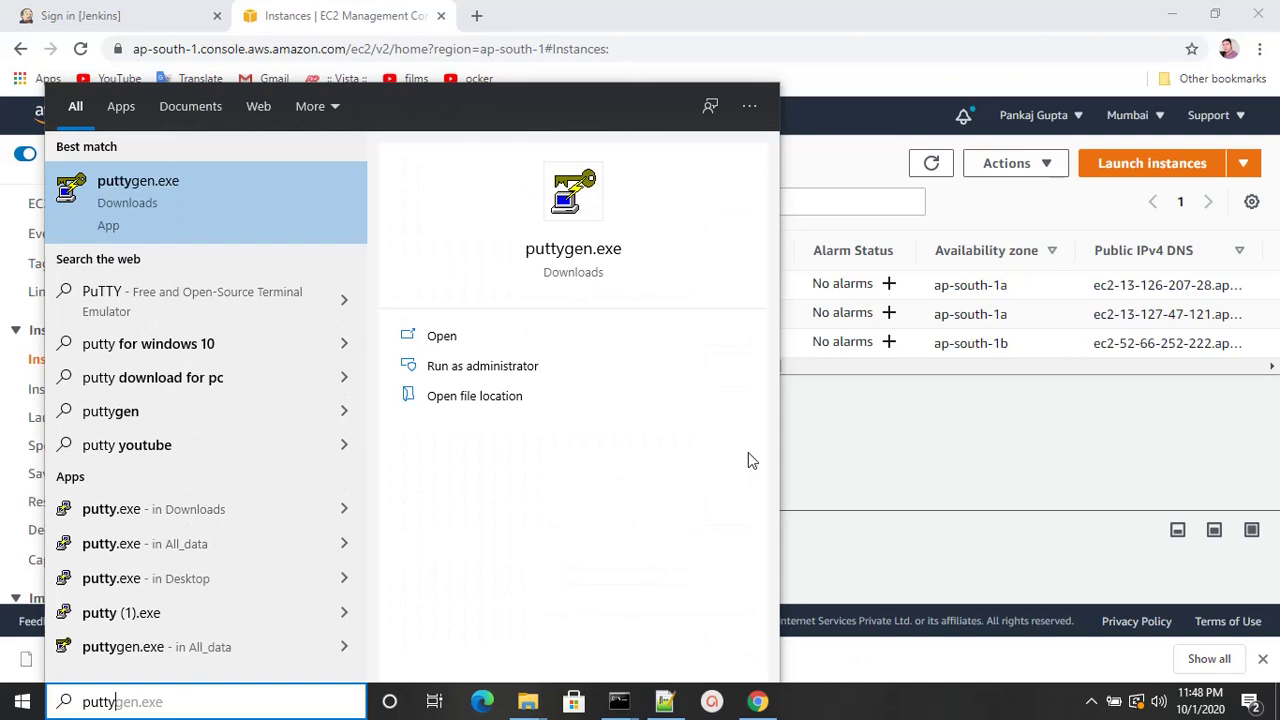
key("Return")
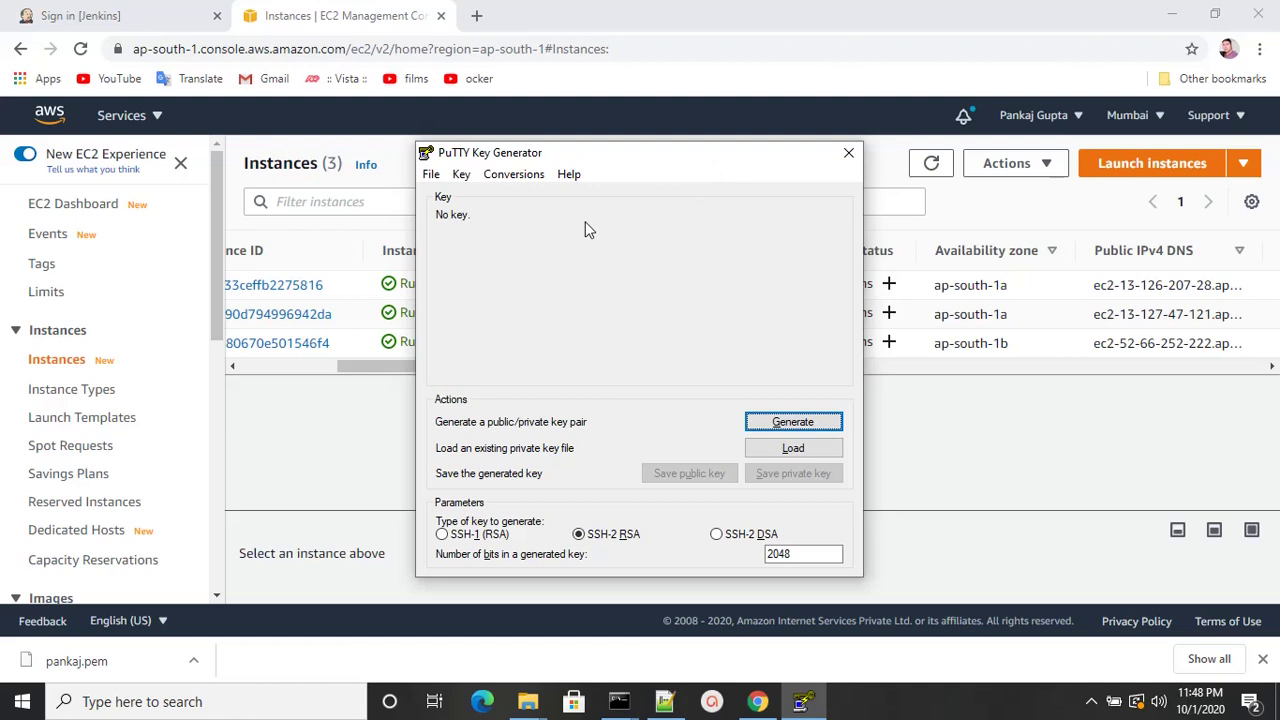
left_click(520, 176)
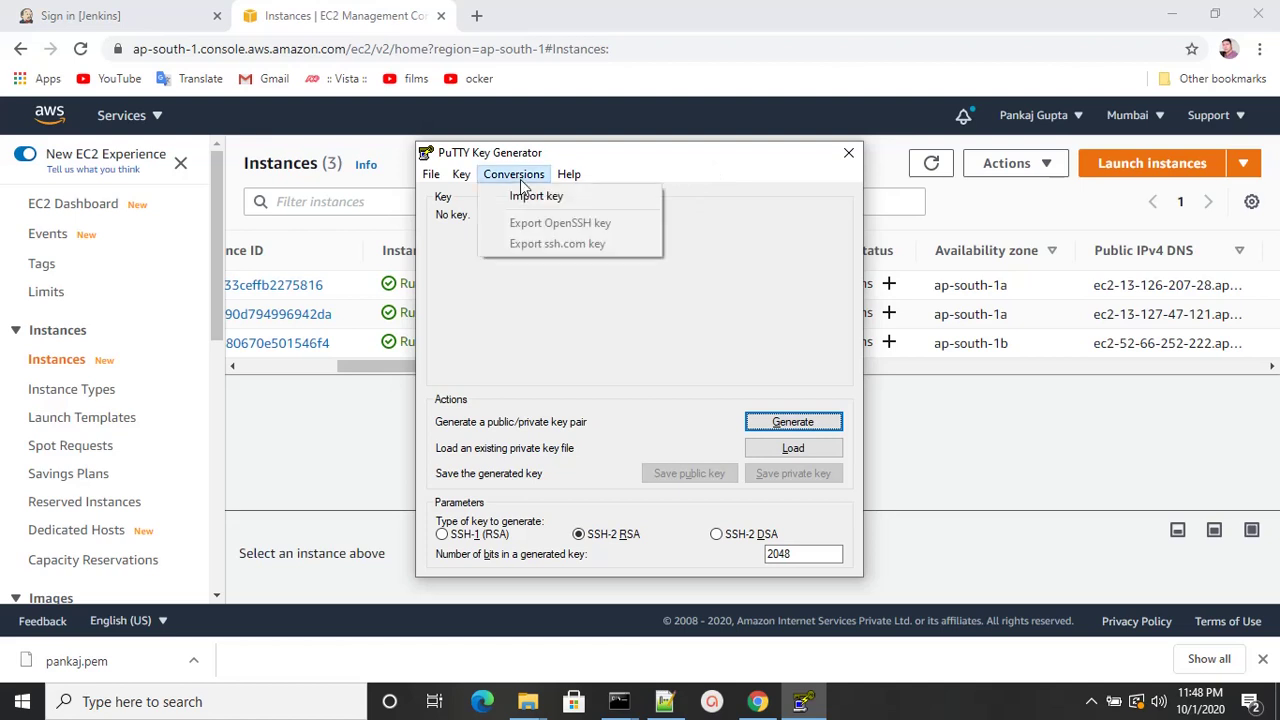
left_click(537, 197)
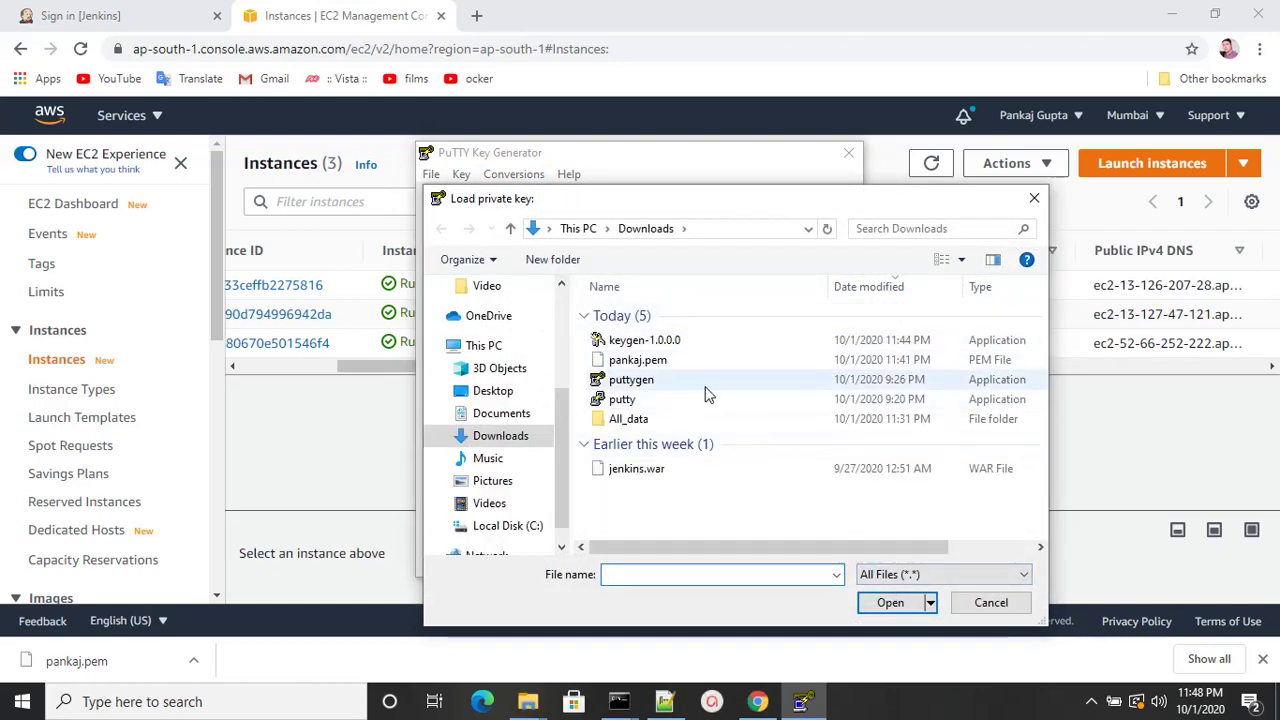
left_click(673, 362)
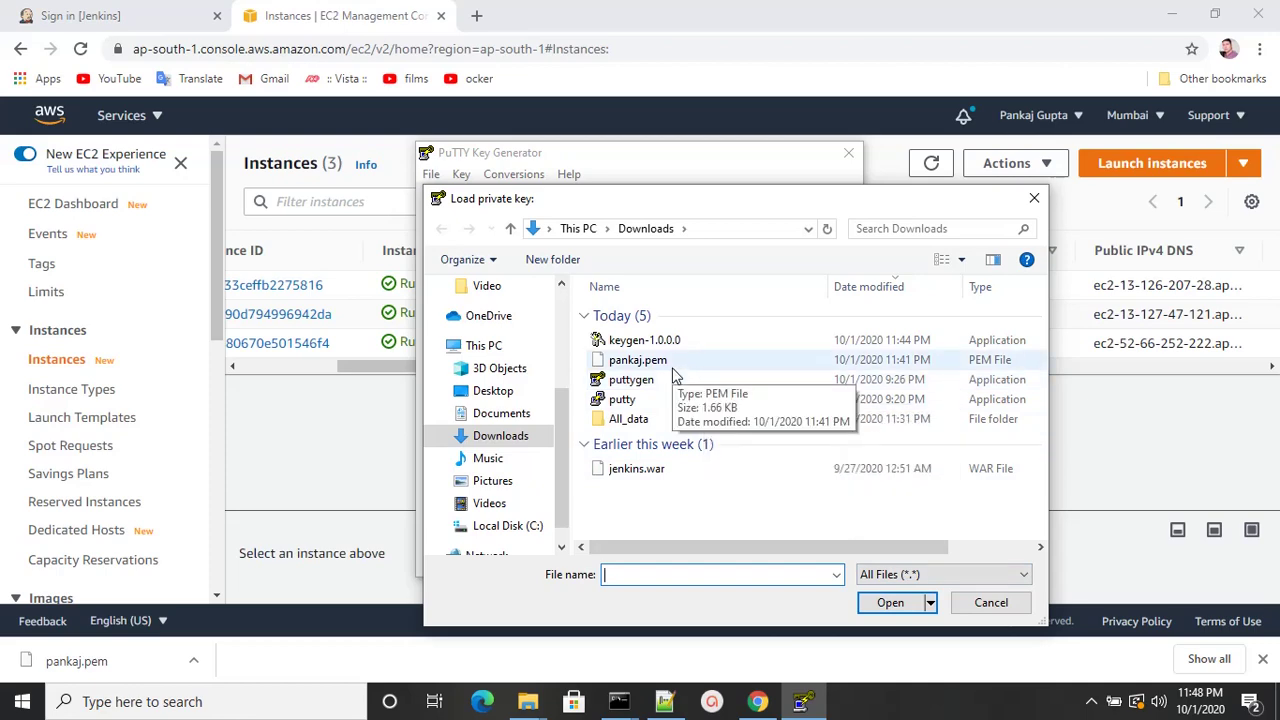
left_click(889, 603)
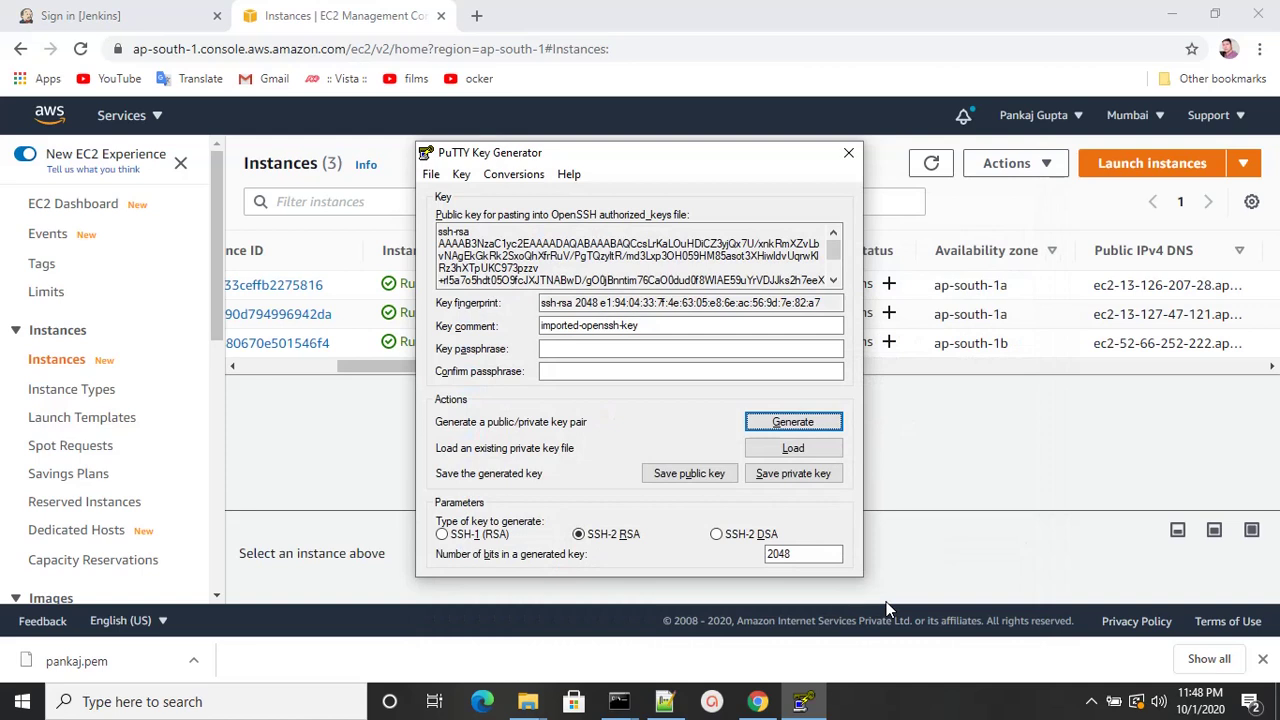
Save the private key without a passphrase as a .ppk file in Downloads, named with the owner's first name plus -aws, and close PuTTYgen
left_click(818, 482)
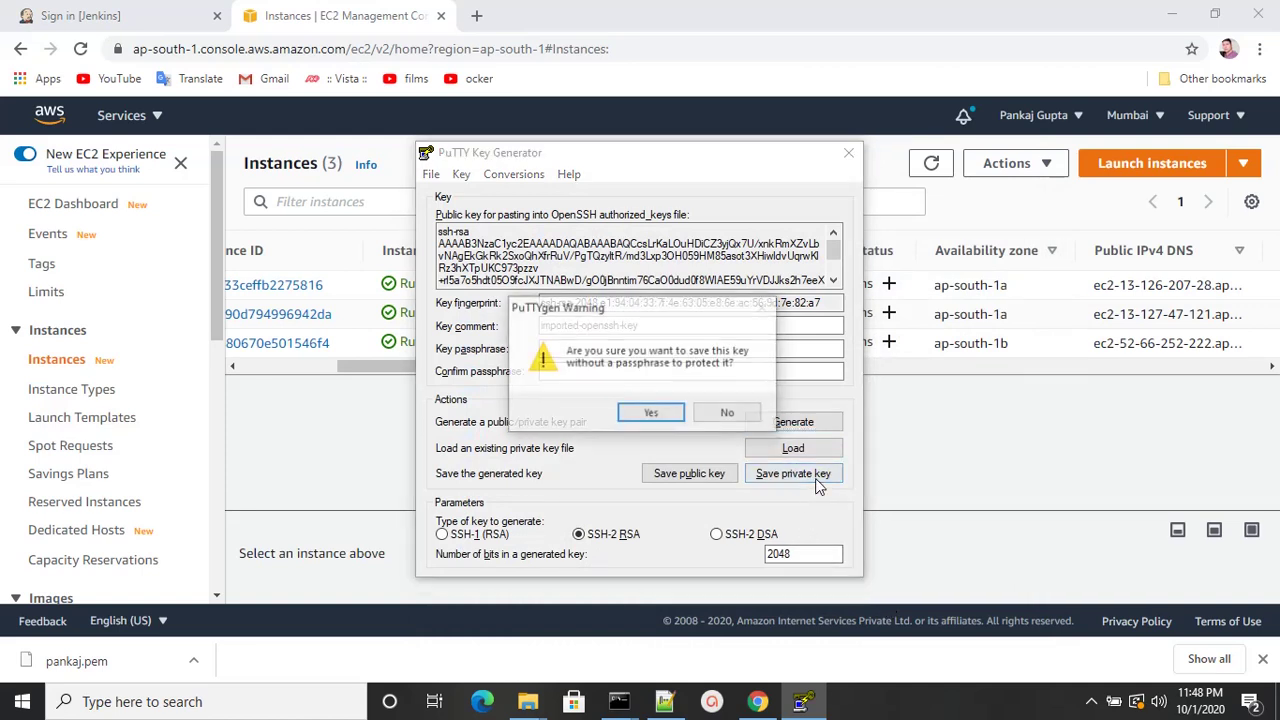
left_click(671, 419)
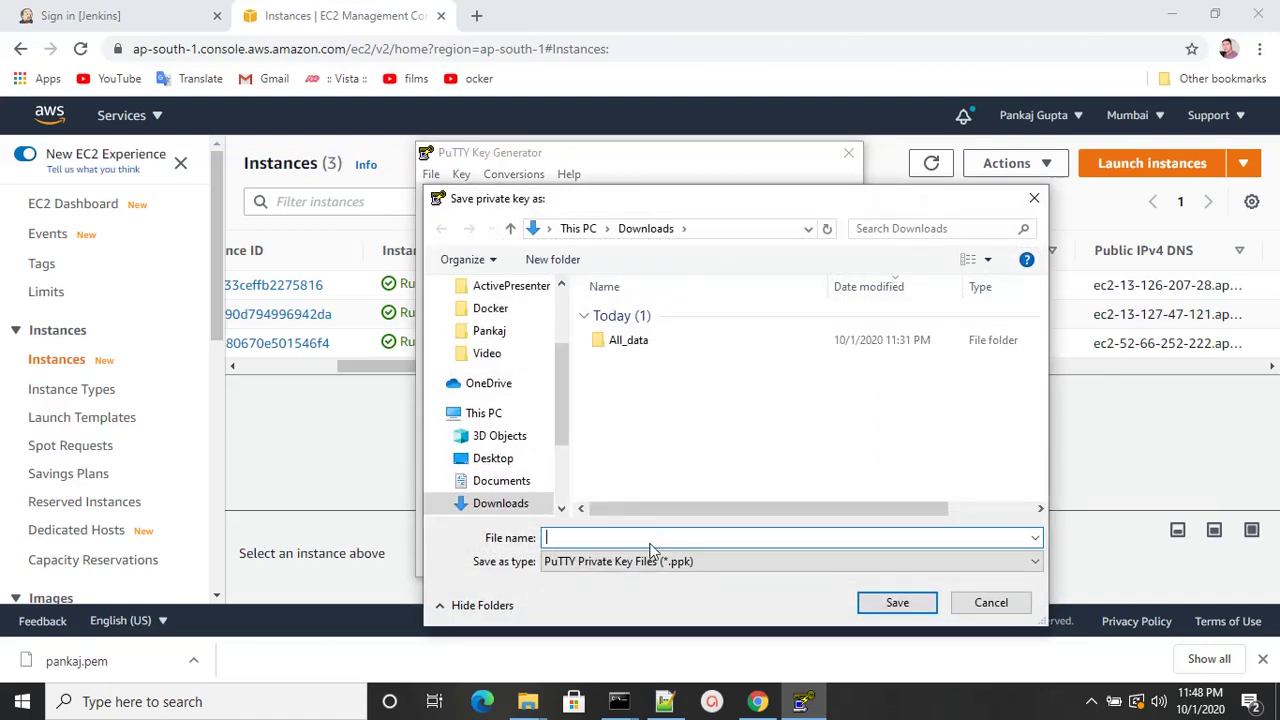
type("pankaj")
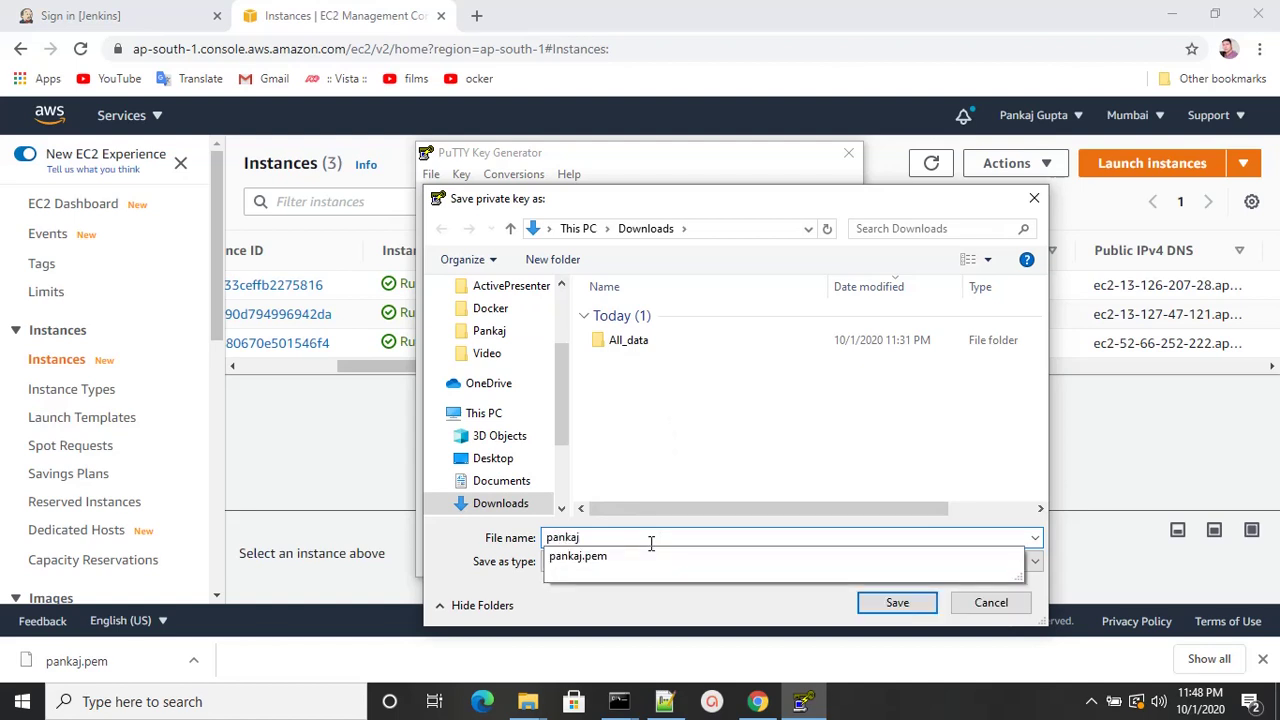
type("-aws")
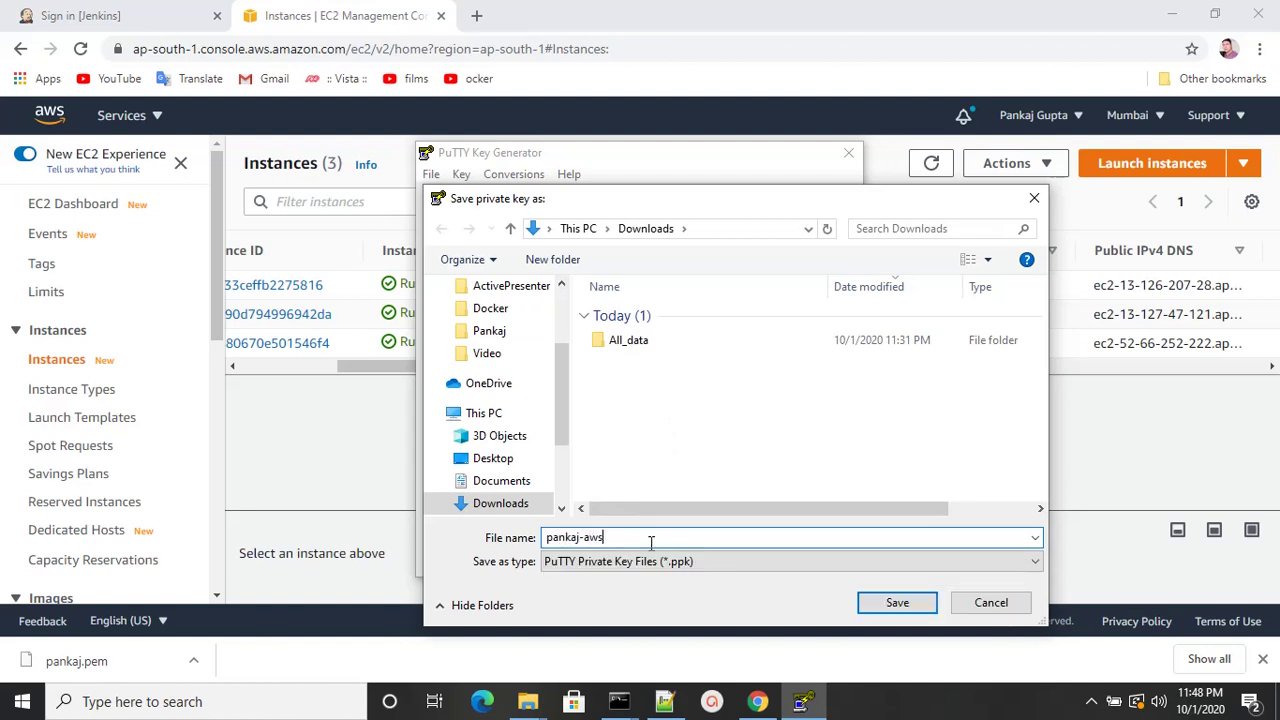
left_click(897, 603)
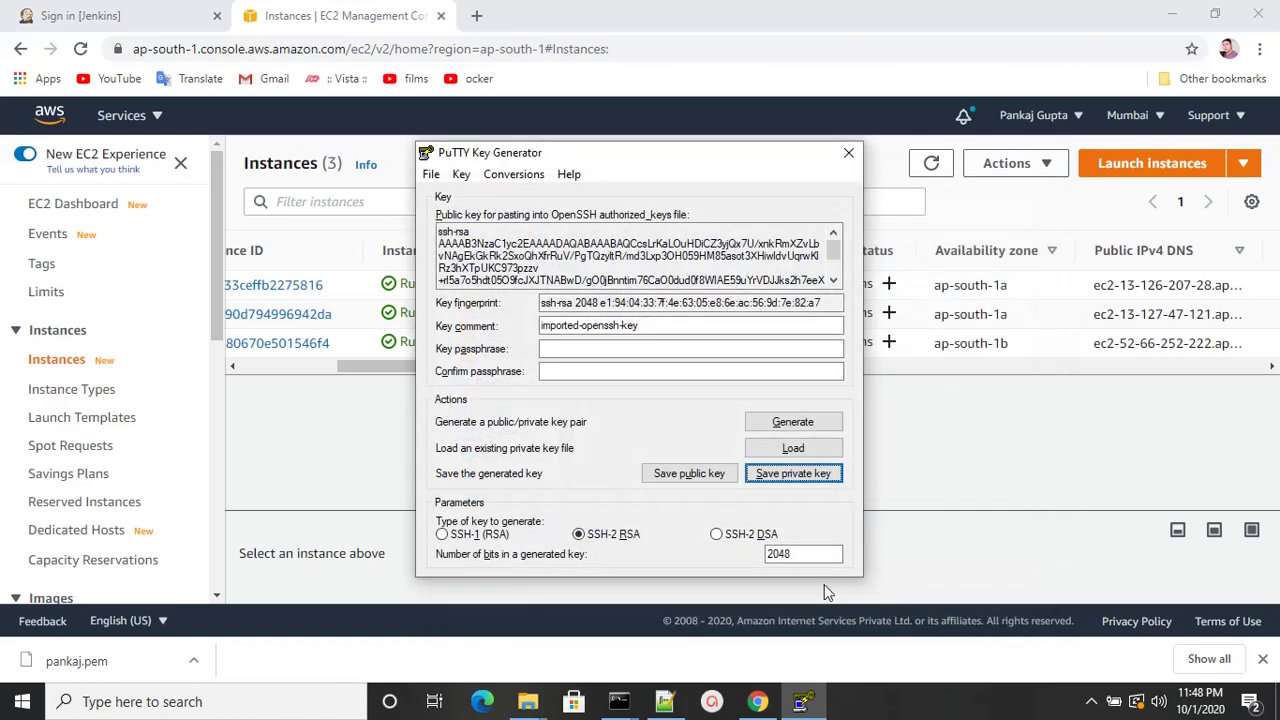
left_click(849, 155)
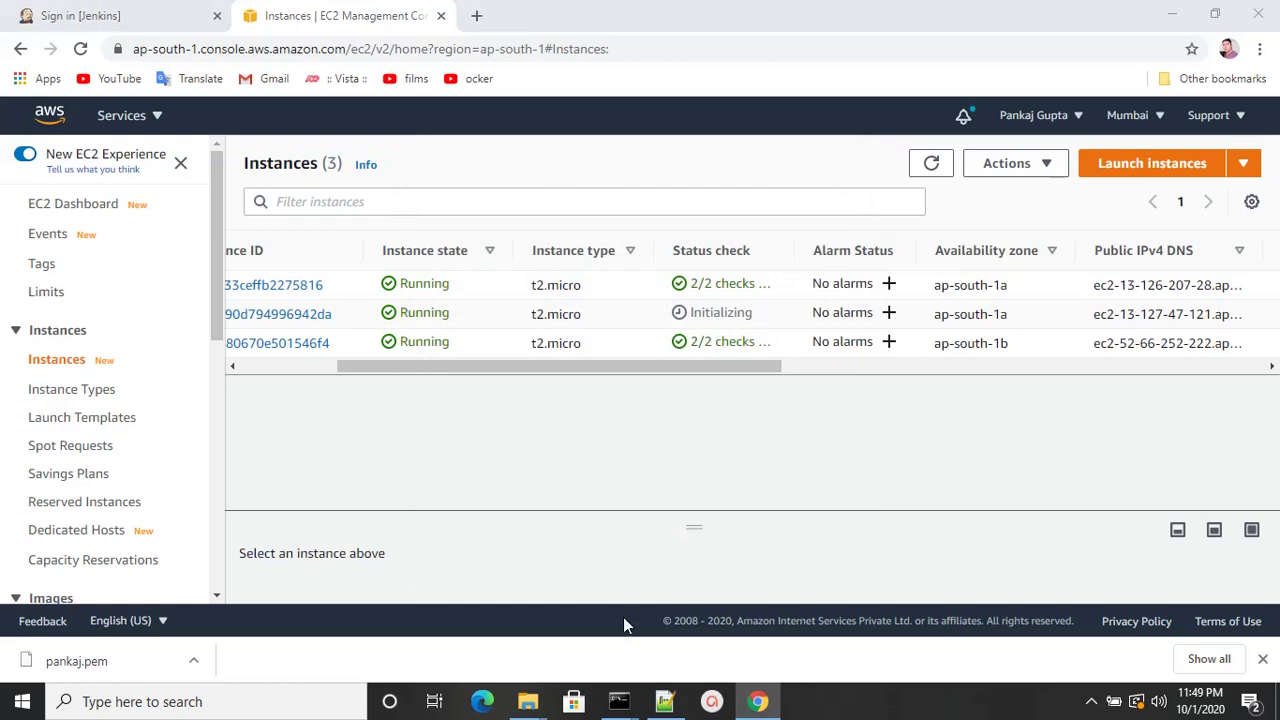
Check the Downloads folder in File Explorer for the saved .ppk key file, then return to the EC2 console
key("super+e")
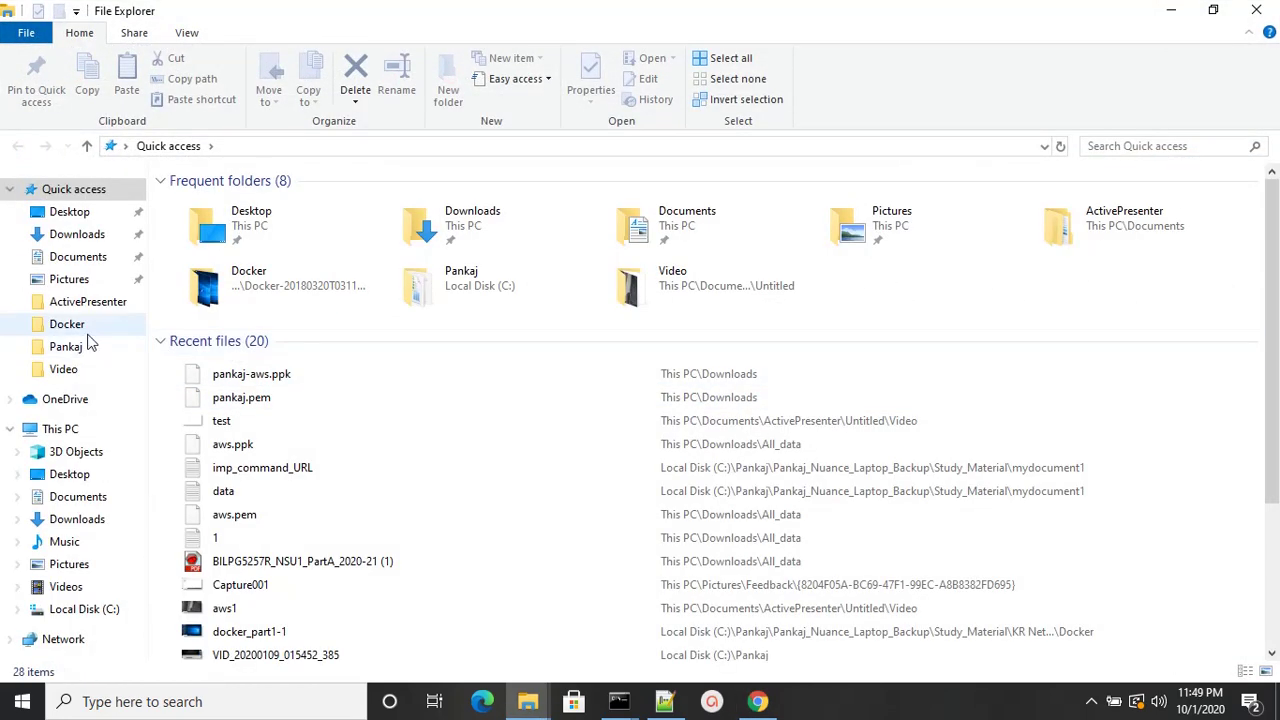
left_click(62, 236)
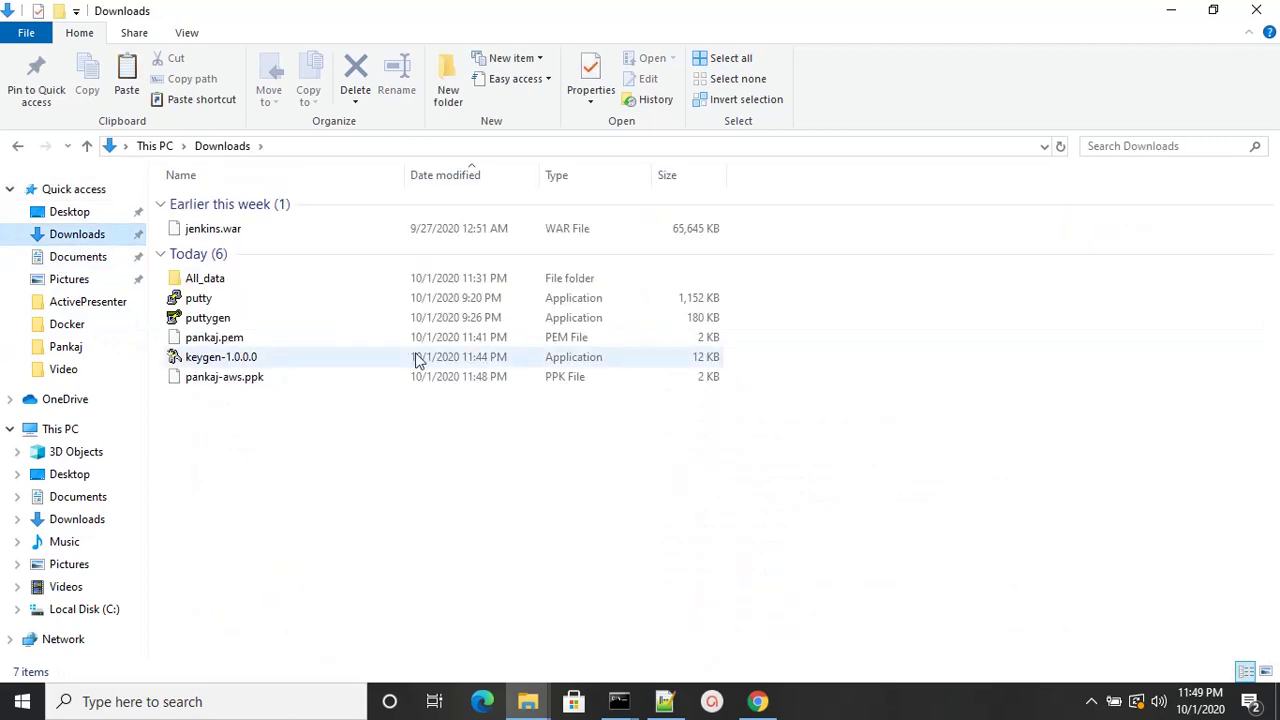
left_click(267, 385)
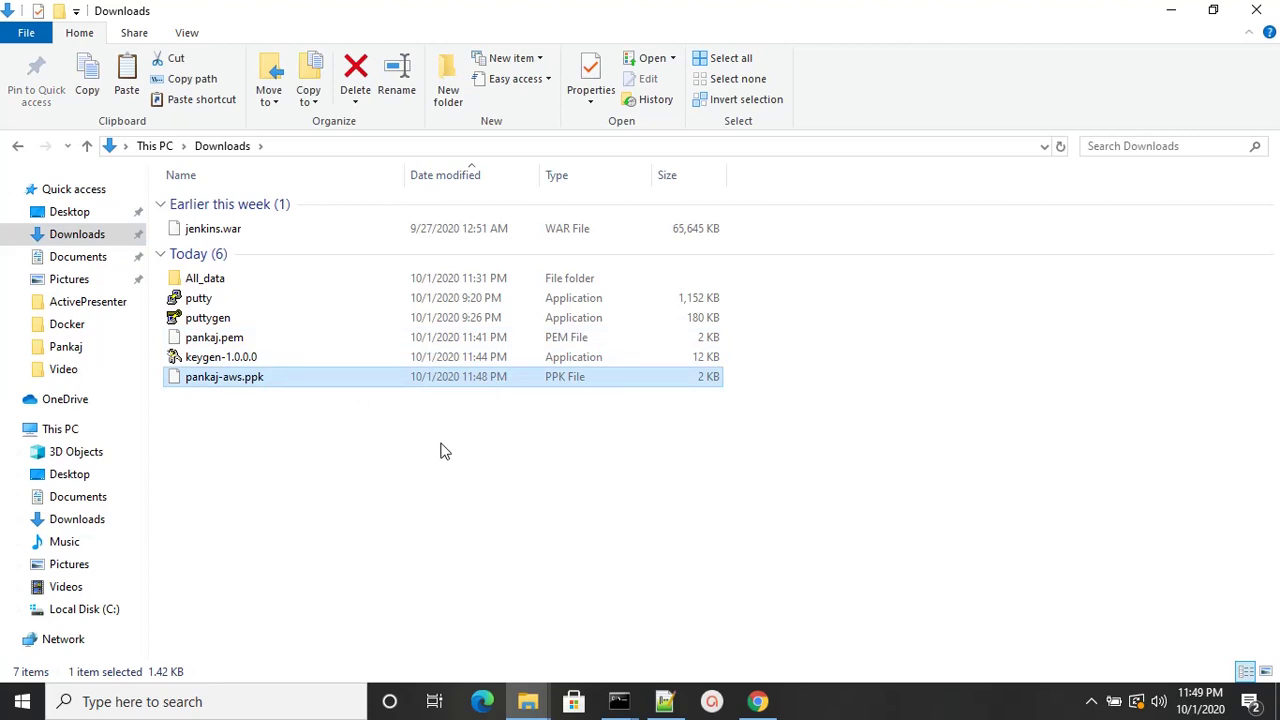
left_click(1172, 18)
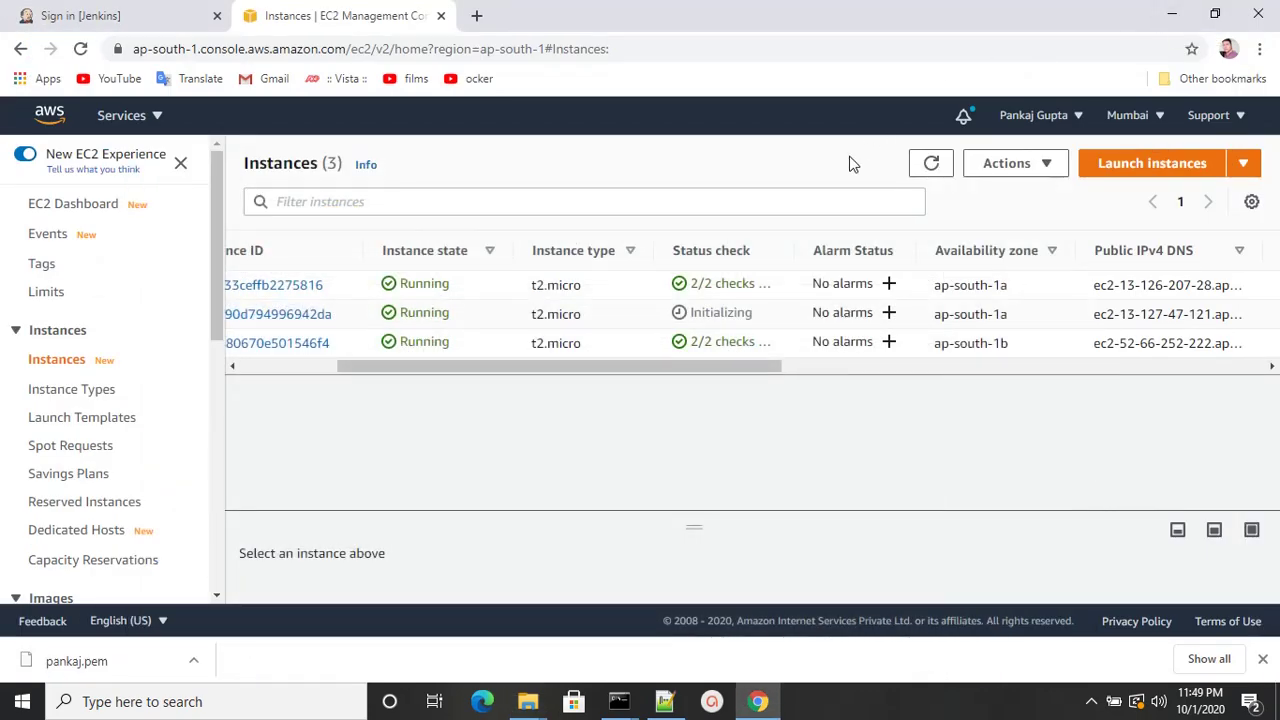
Refresh the instances list, select aws-instance and copy its public IPv4 address
left_click(933, 165)
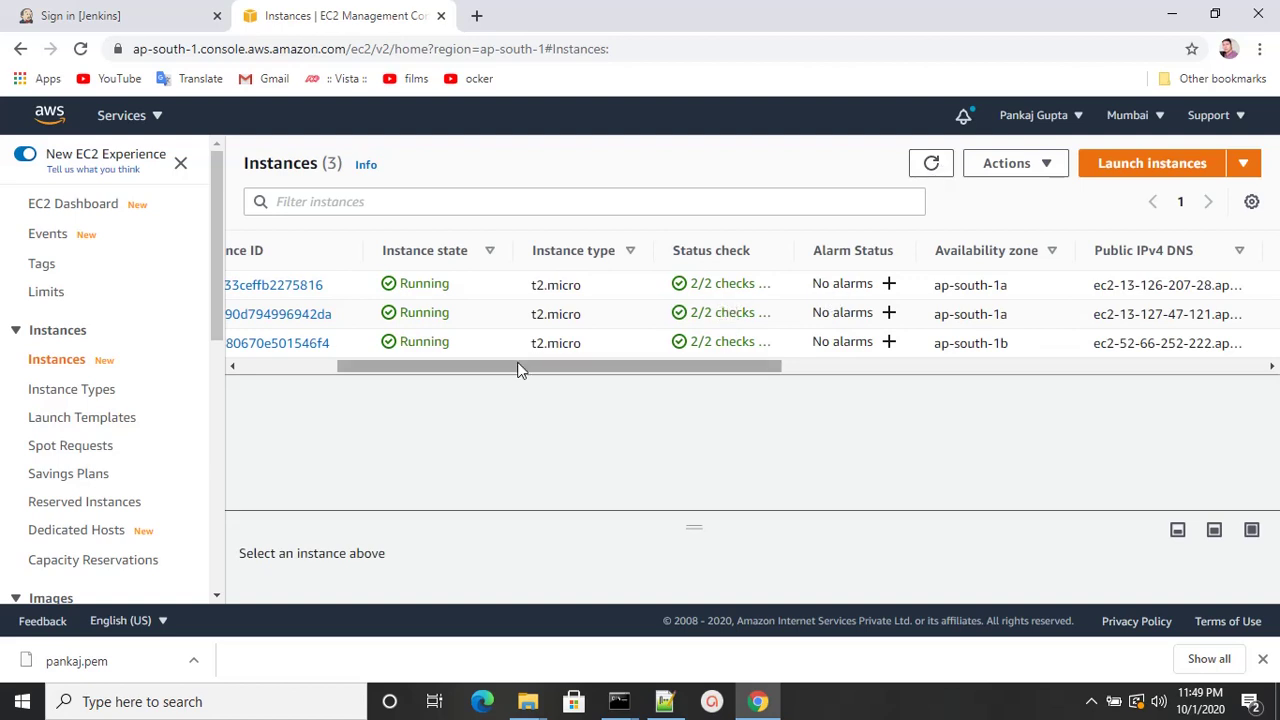
left_click_drag(520, 367, 313, 390)
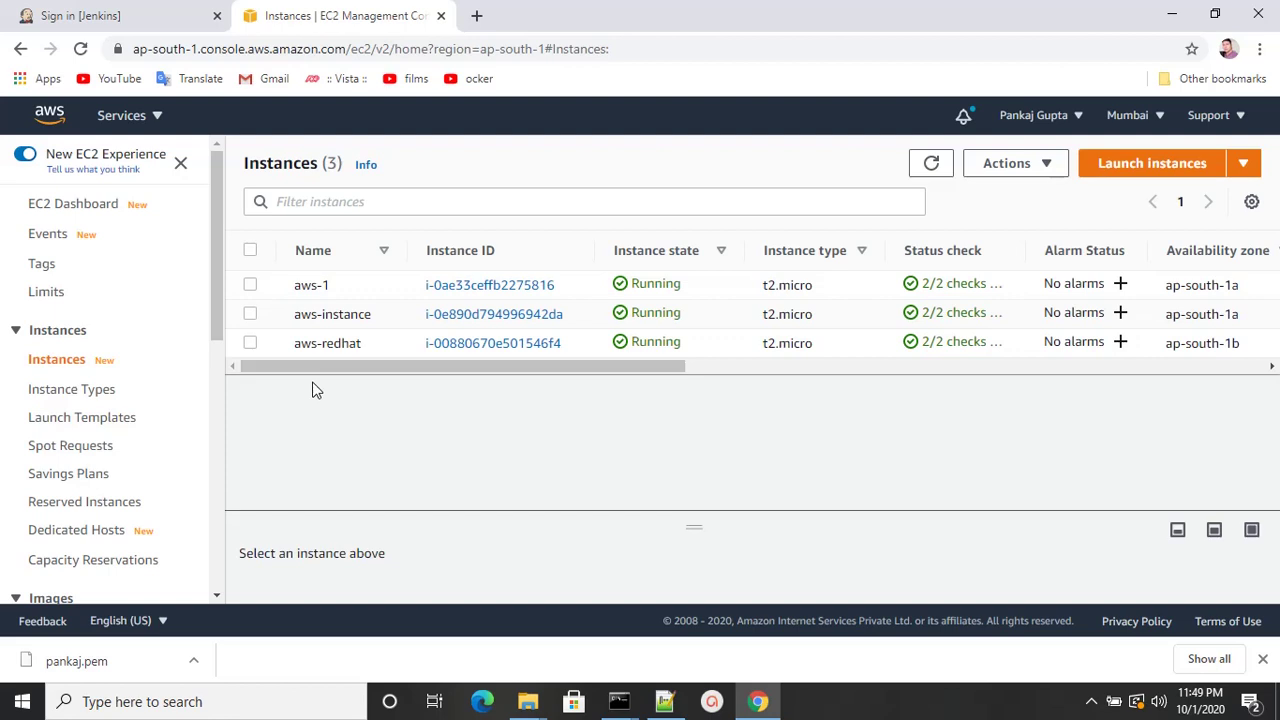
left_click(250, 313)
left_click_drag(400, 371, 751, 386)
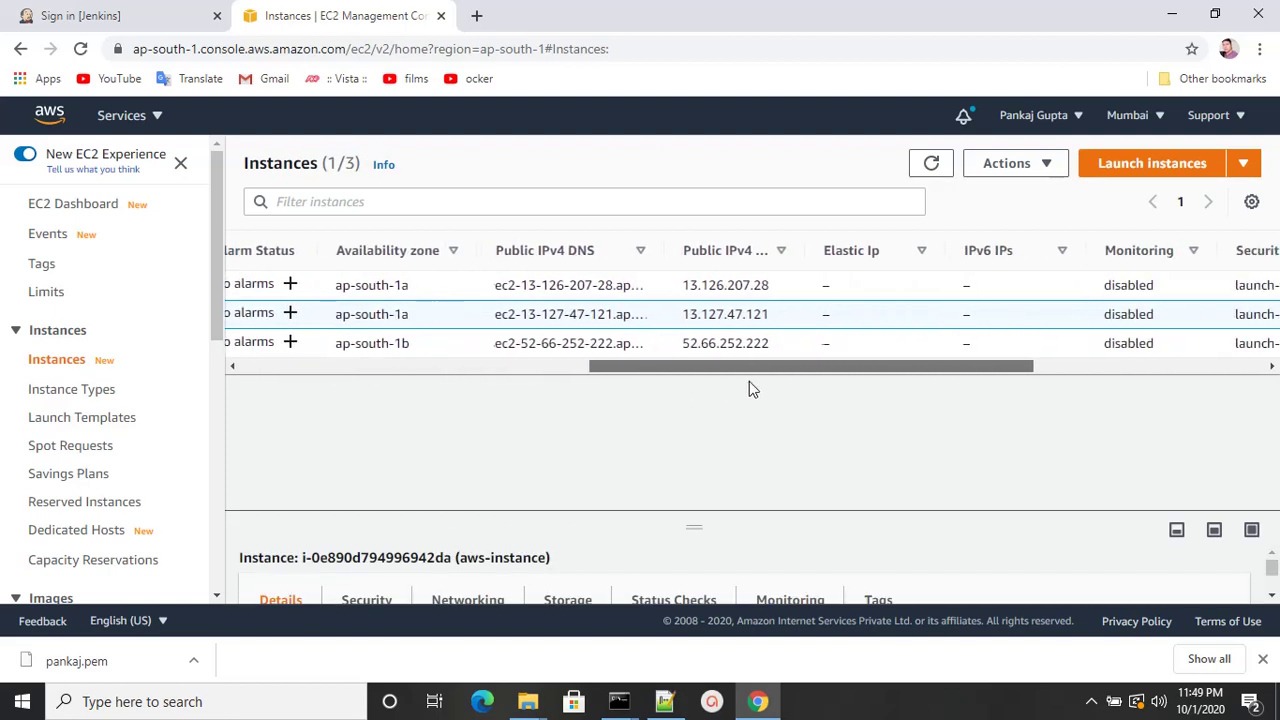
double_click(733, 316)
key("ctrl+c")
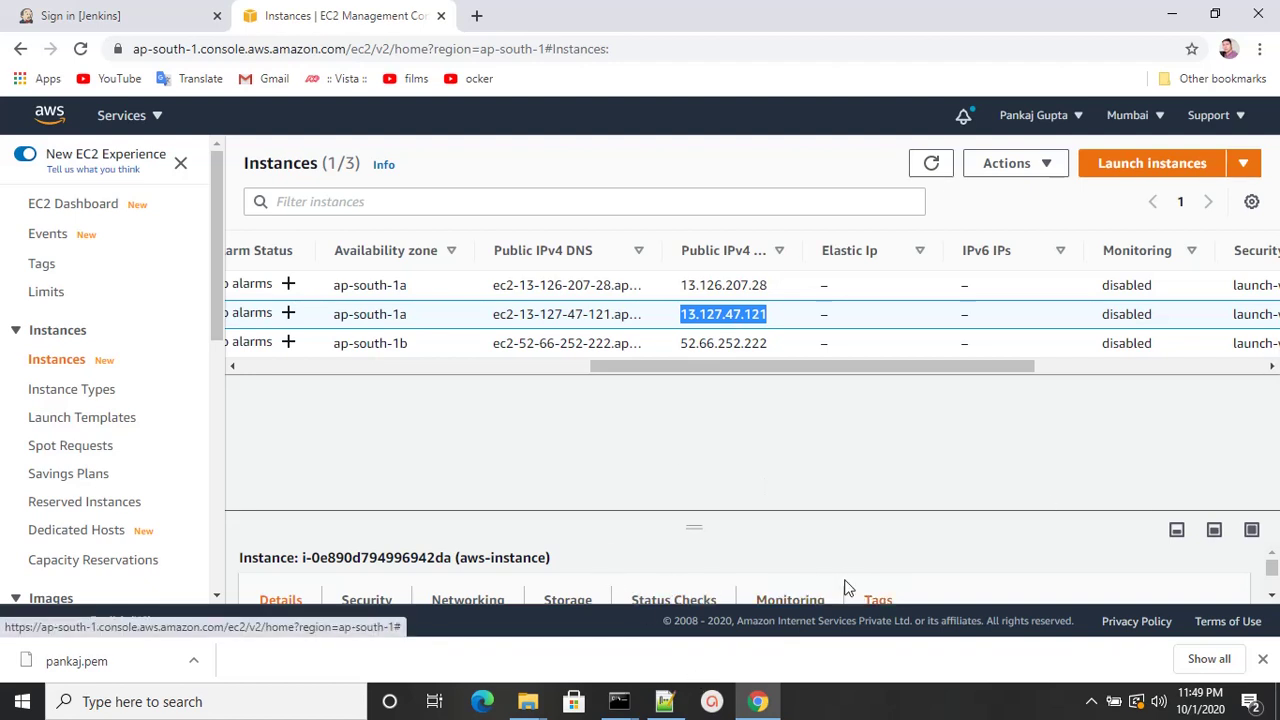
mouse_move(1271, 566)
left_mouse_down()
mouse_move(1273, 595)
mouse_move(1272, 566)
left_mouse_up()
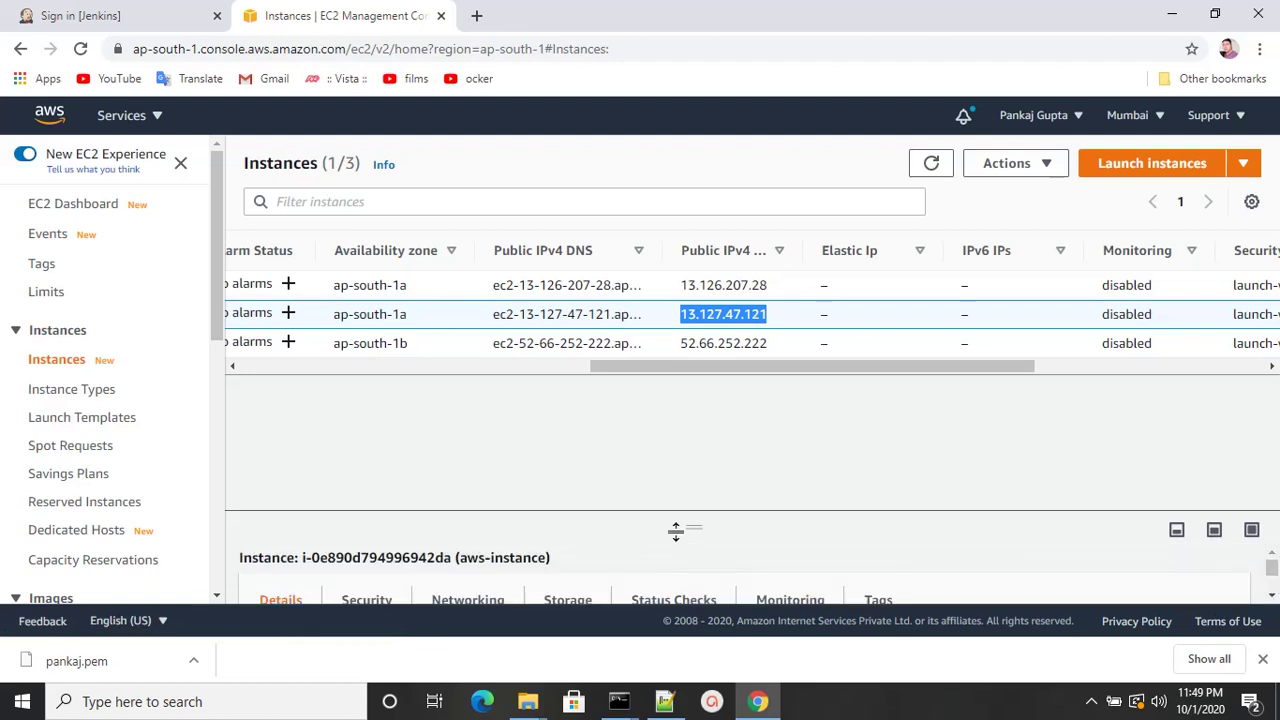
Launch PuTTY using putty (1).exe and enter the copied public IP 13.127.47.121 as the host name
left_click_drag(697, 526, 738, 371)
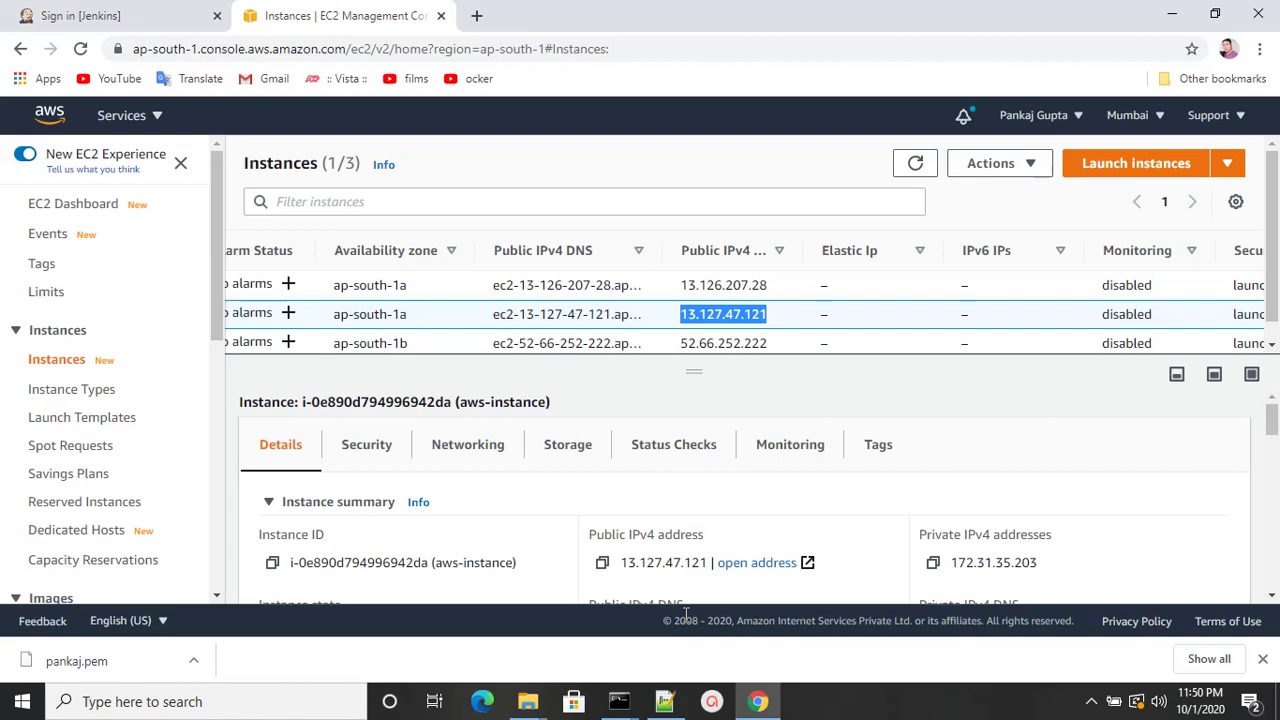
key("super")
type("p")
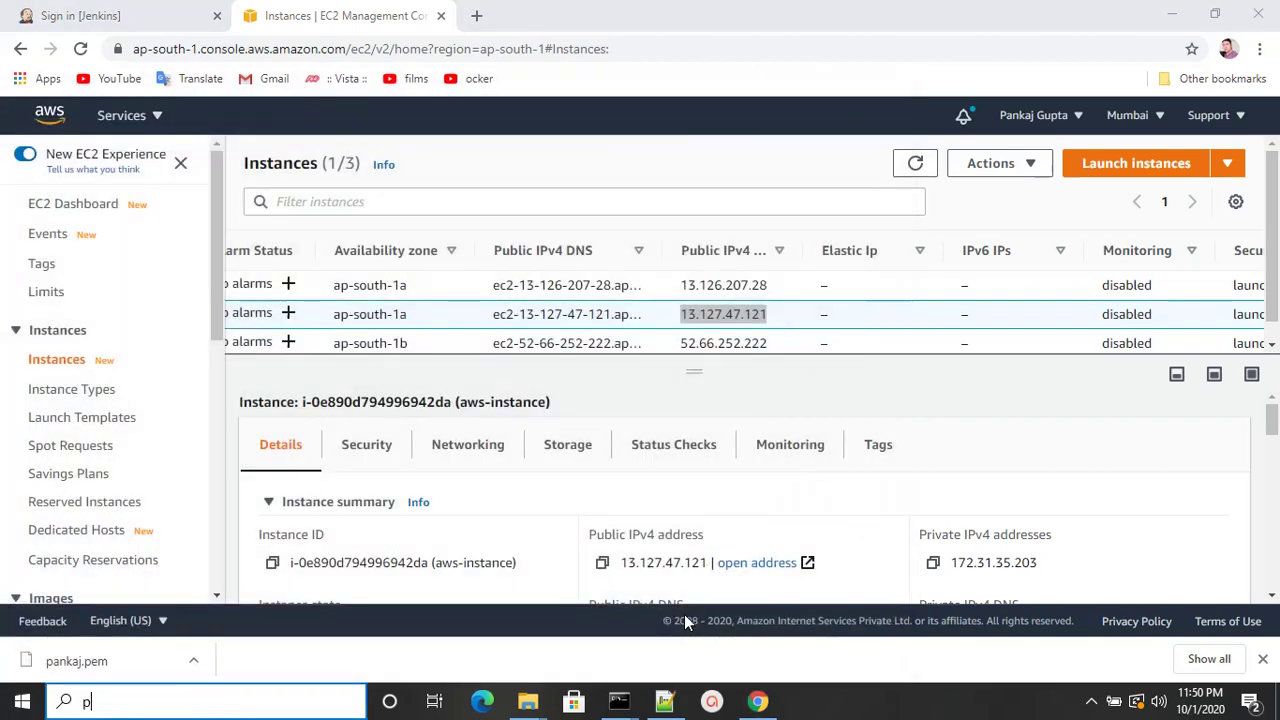
type("utty")
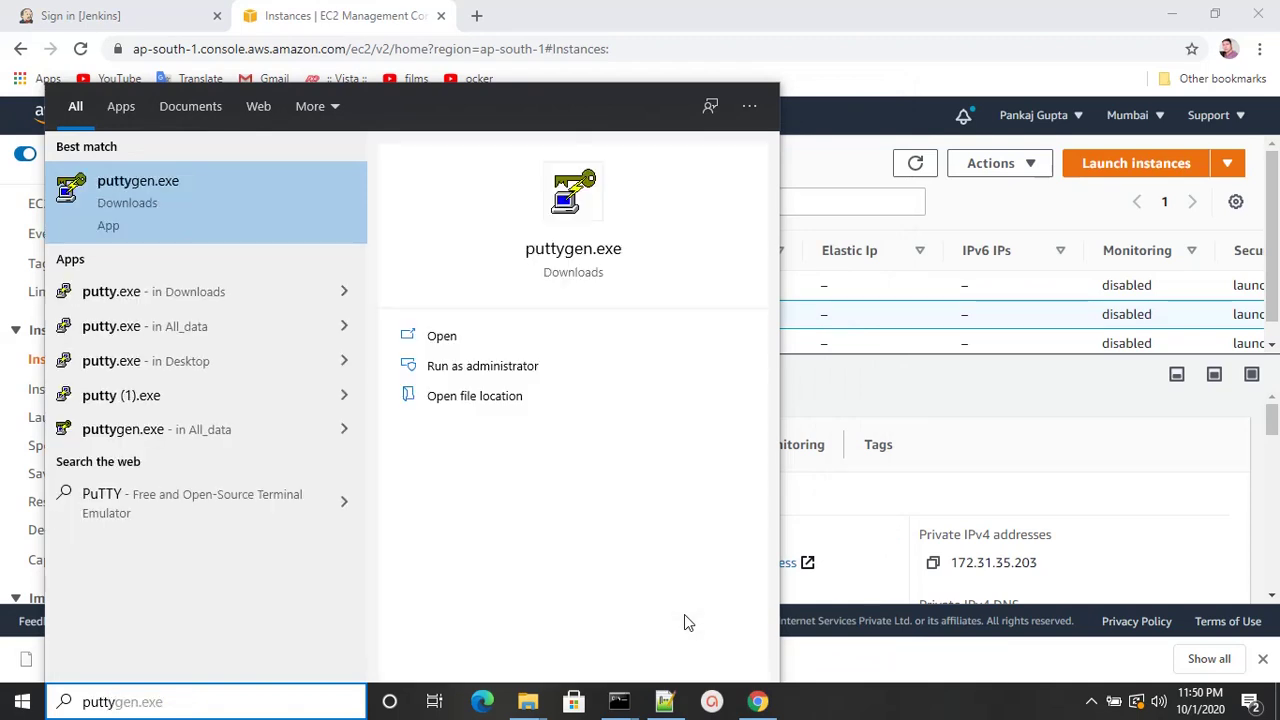
key("Down")
key("Down")
key("Down")
key("Down")
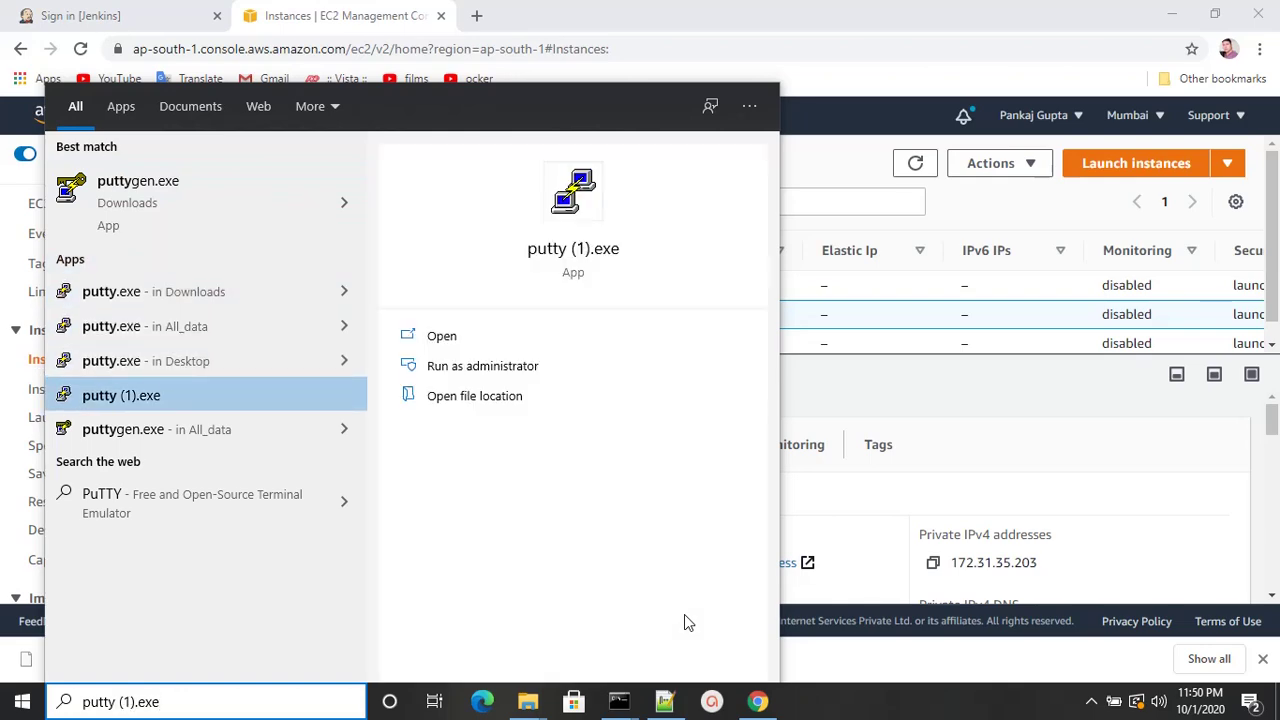
key("Return")
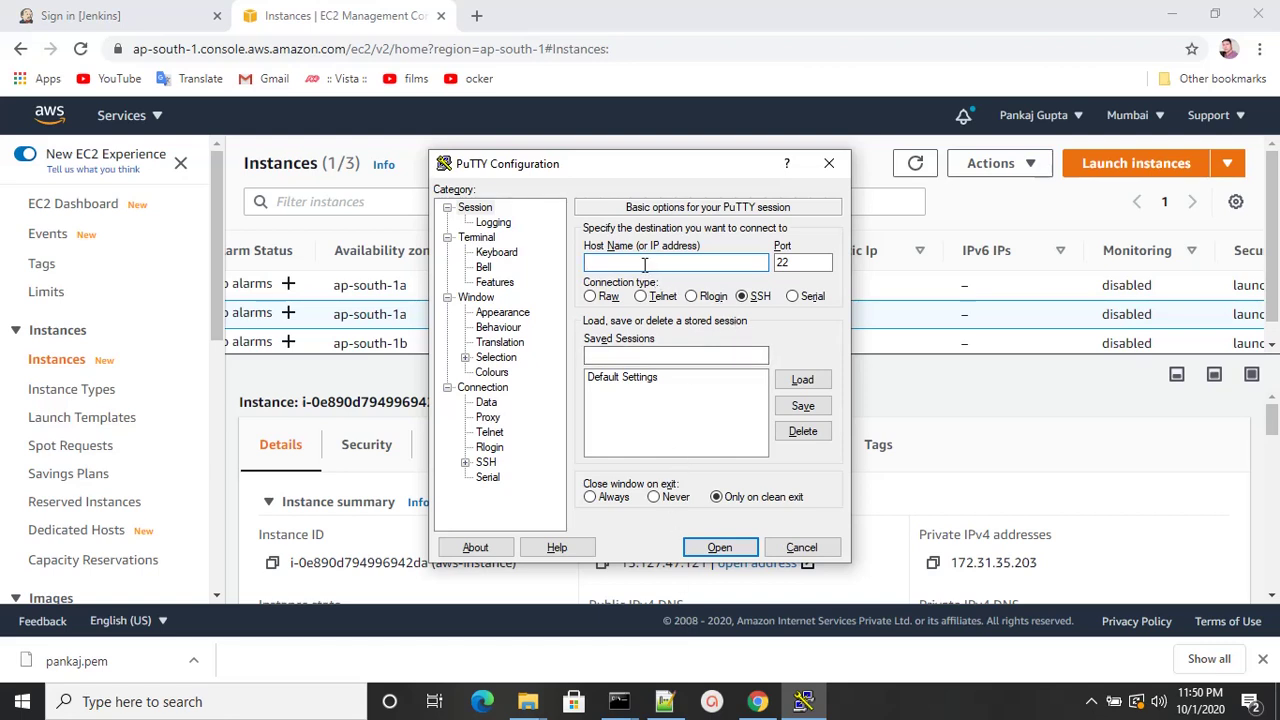
key("ctrl+v")
Set the .ppk file from the Downloads folder as the private key for SSH authentication
left_click(465, 462)
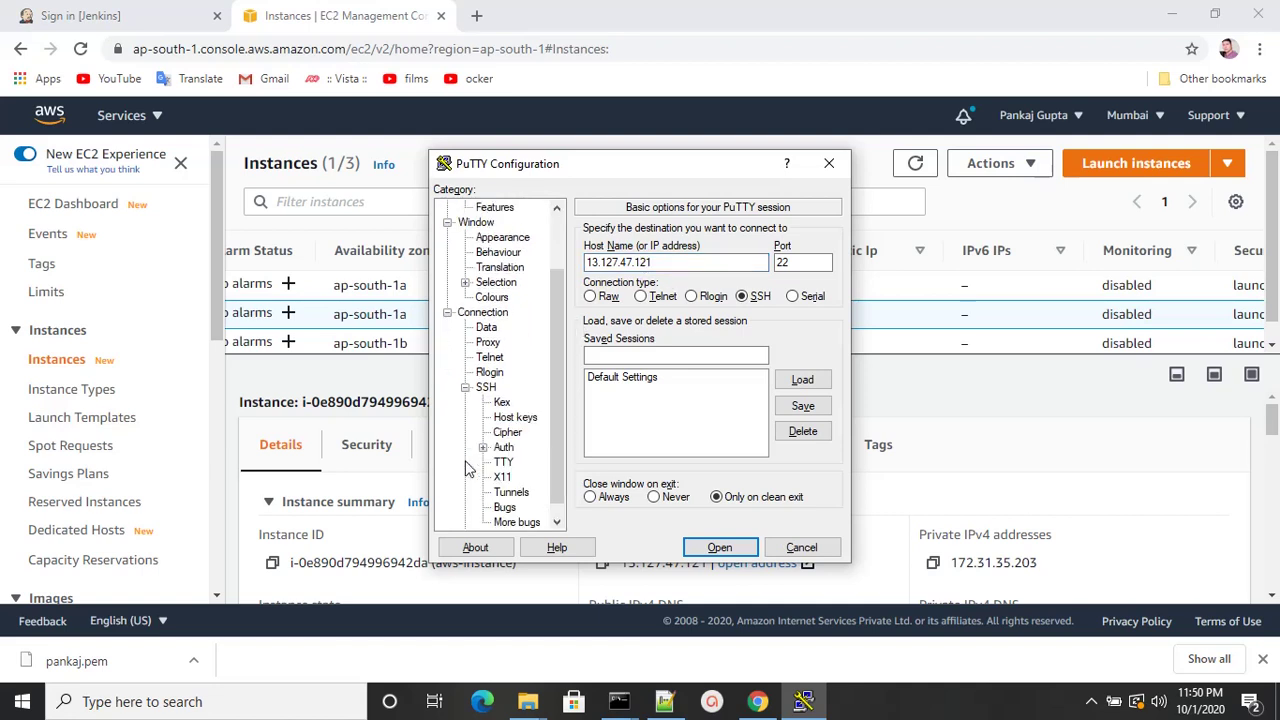
left_click(505, 448)
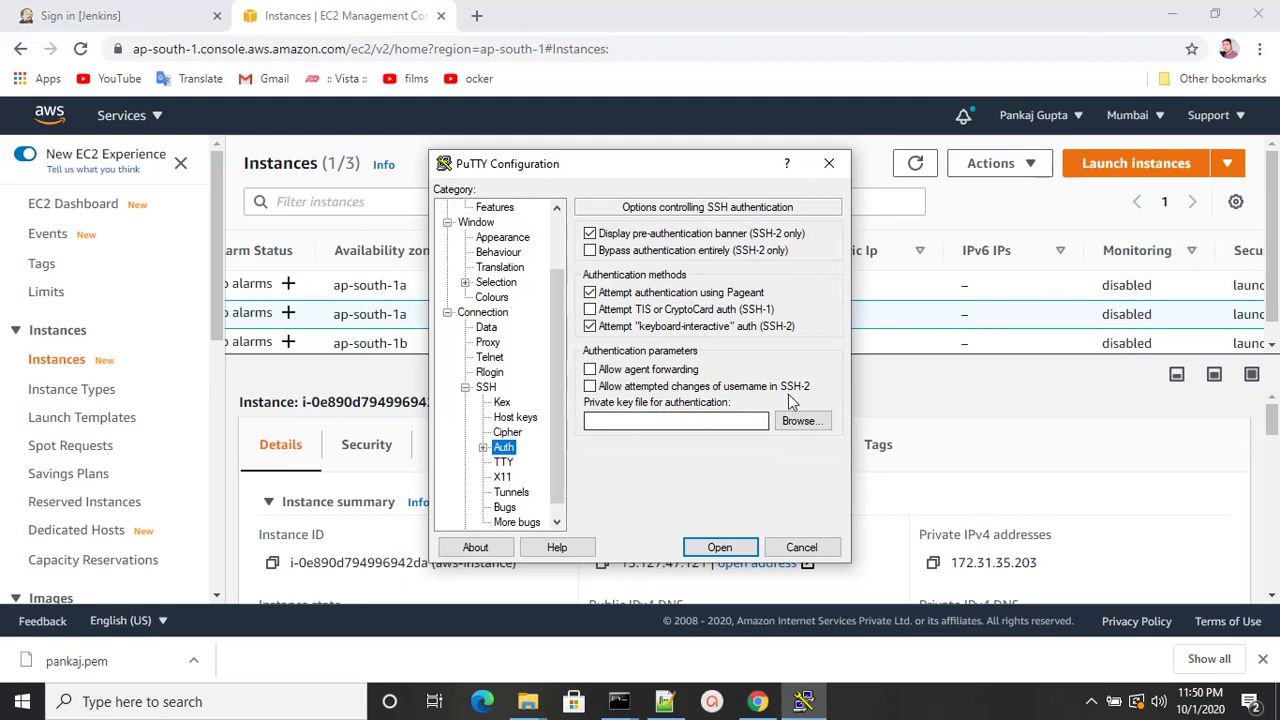
left_click(806, 421)
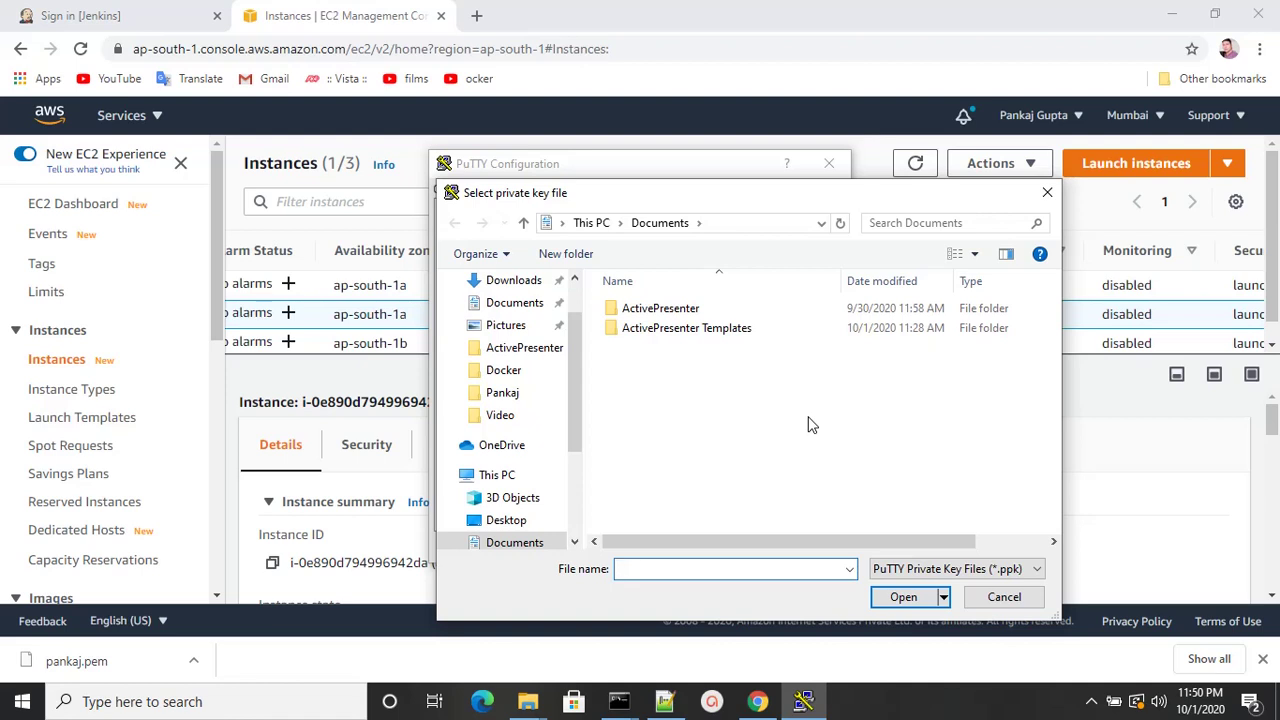
left_click(528, 285)
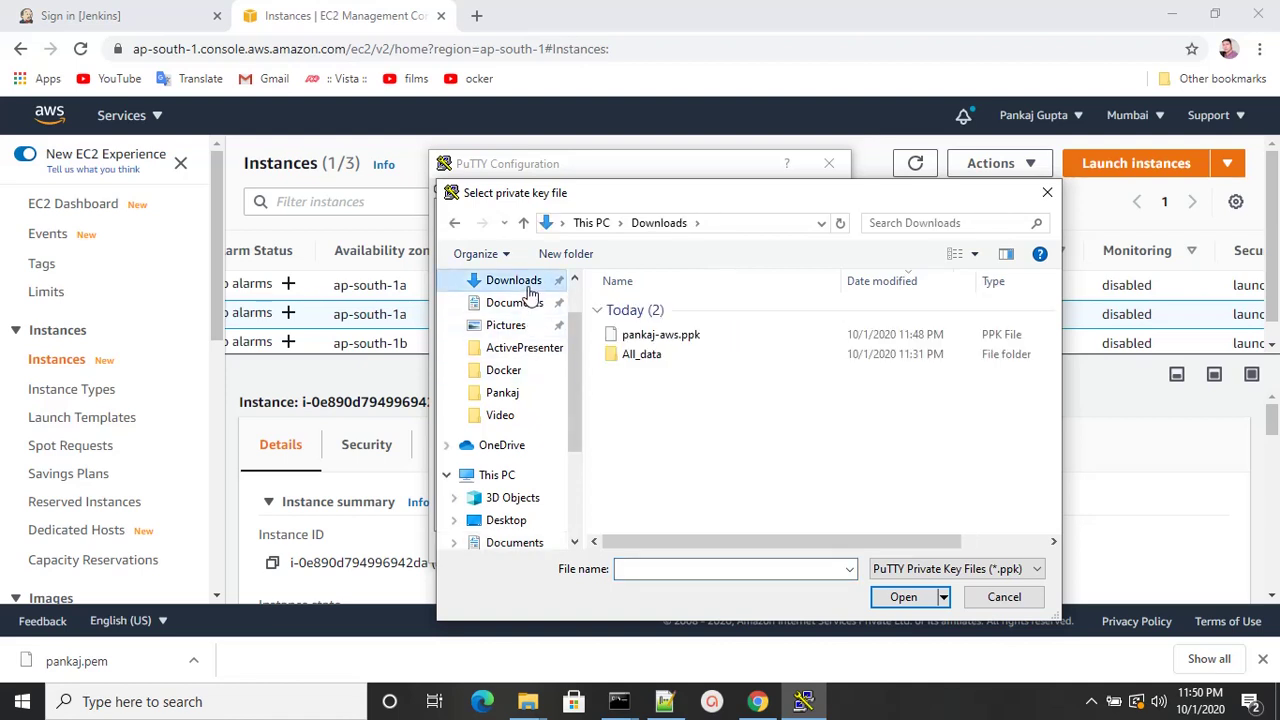
left_click(676, 338)
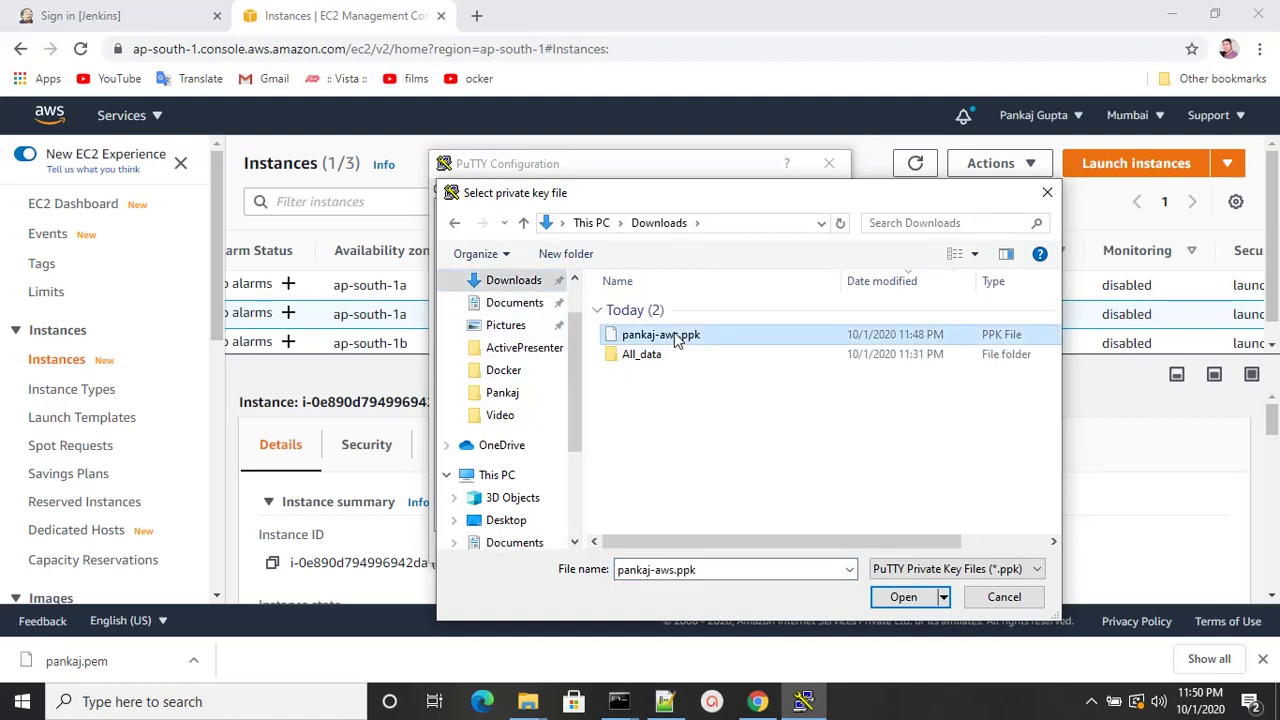
left_click(903, 598)
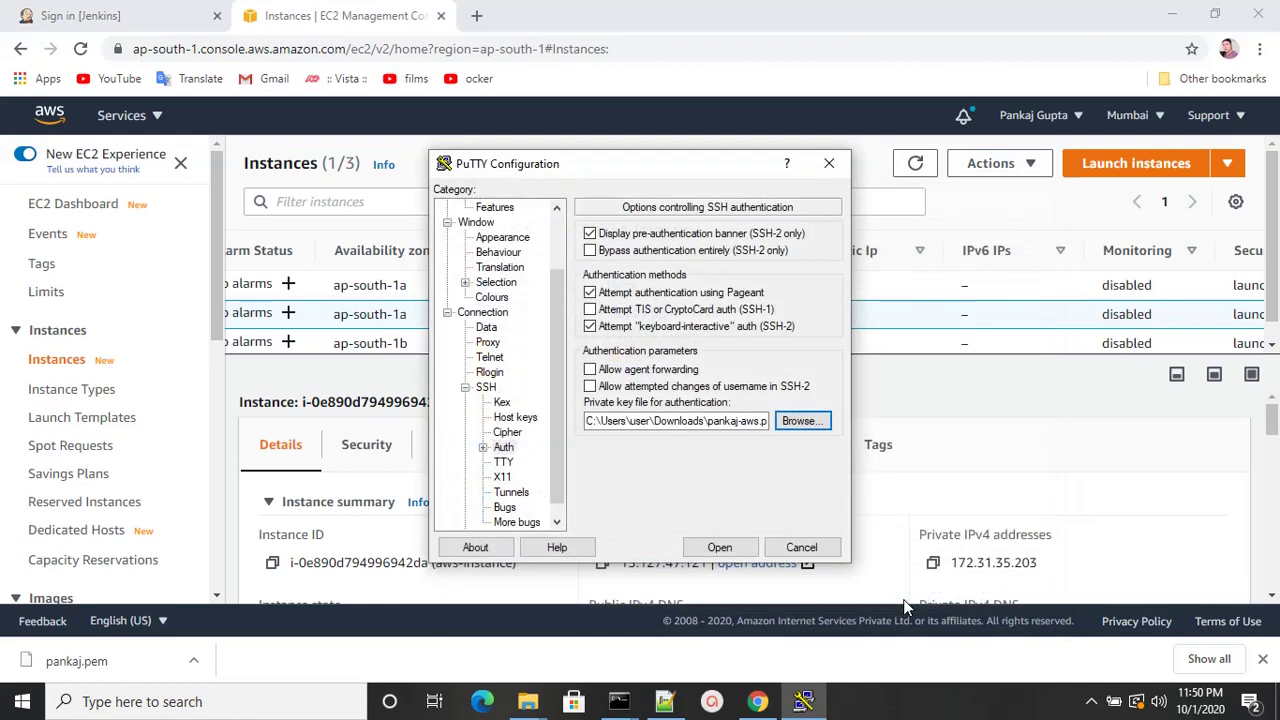
Open the SSH connection, trust the server's host key, maximize the terminal and log in as ec2-user
left_click(720, 548)
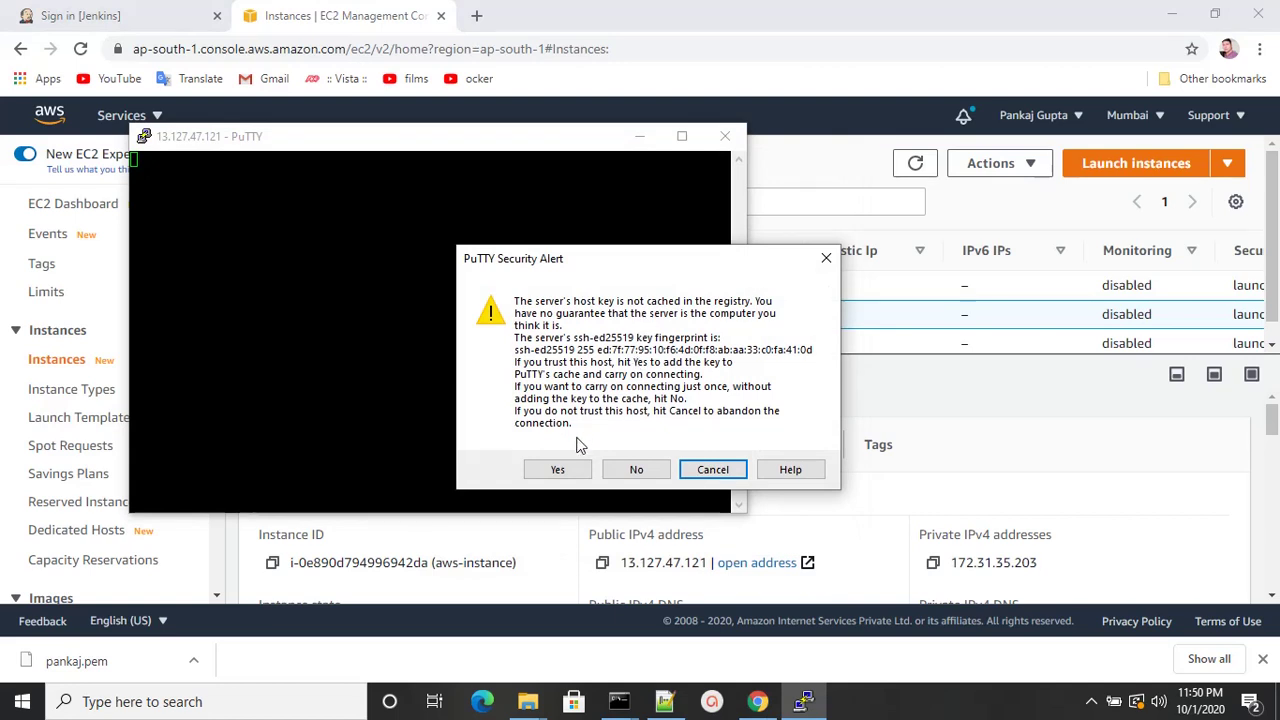
left_click(558, 469)
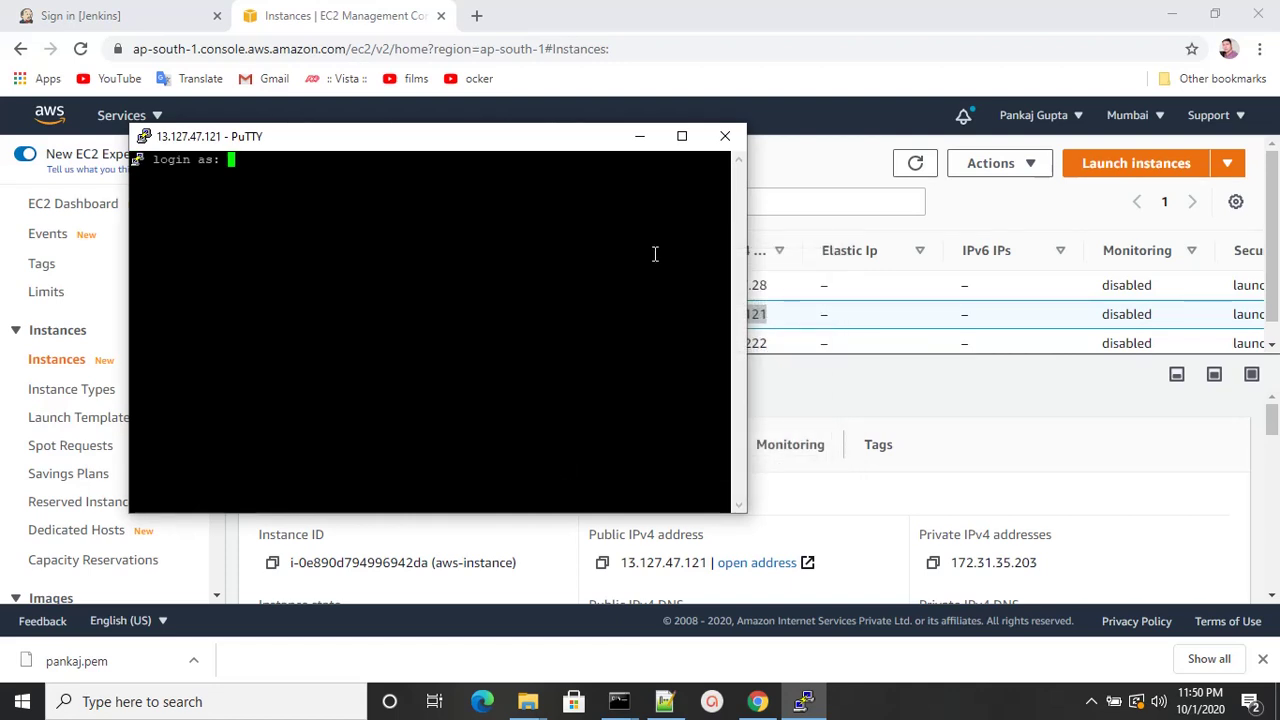
left_click(684, 135)
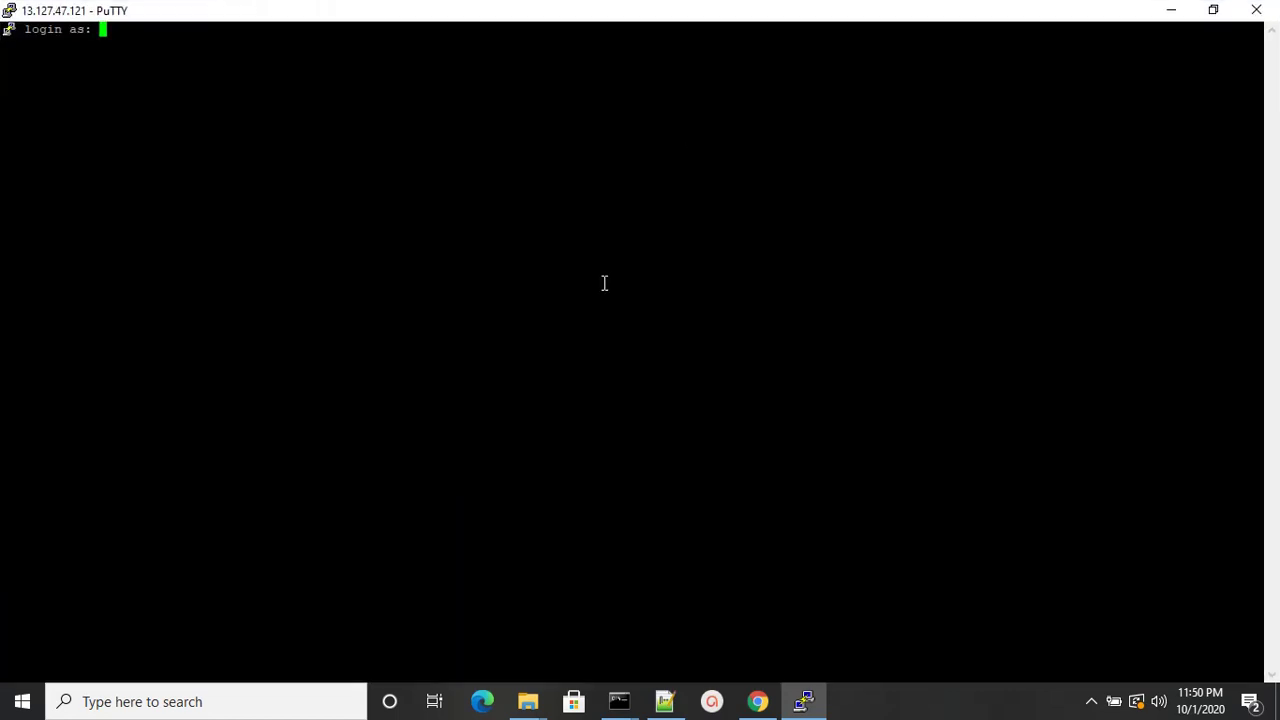
type("ec2-user")
key("Return")
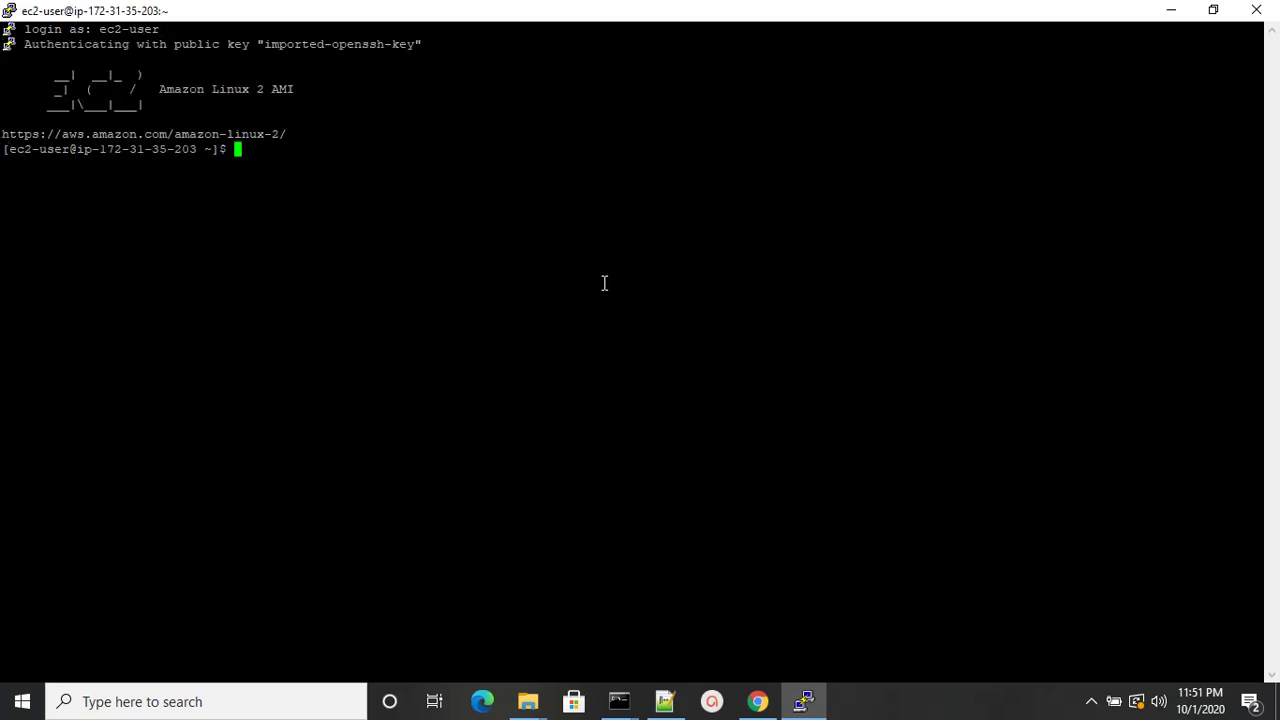
key("Return")
key("Return")
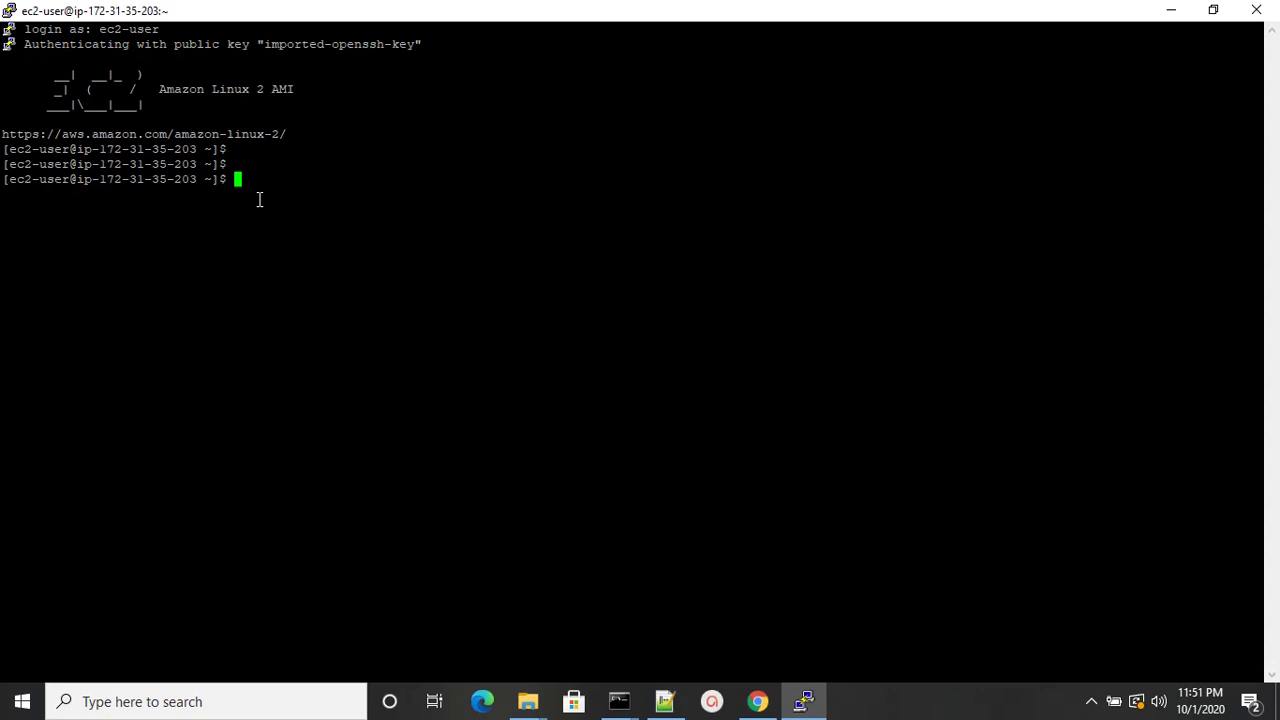
Set the server's host name to Docker-host with sudo hostnamectl set-hostname
double_click(177, 166)
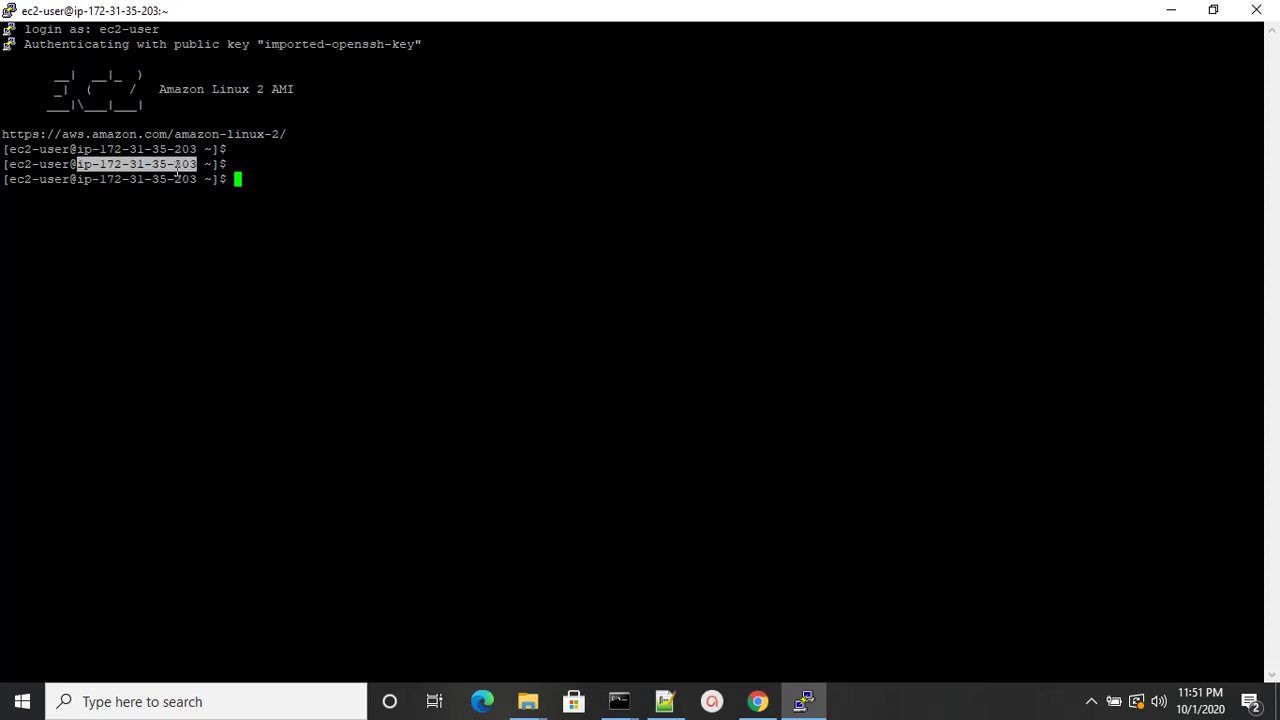
left_click(365, 276)
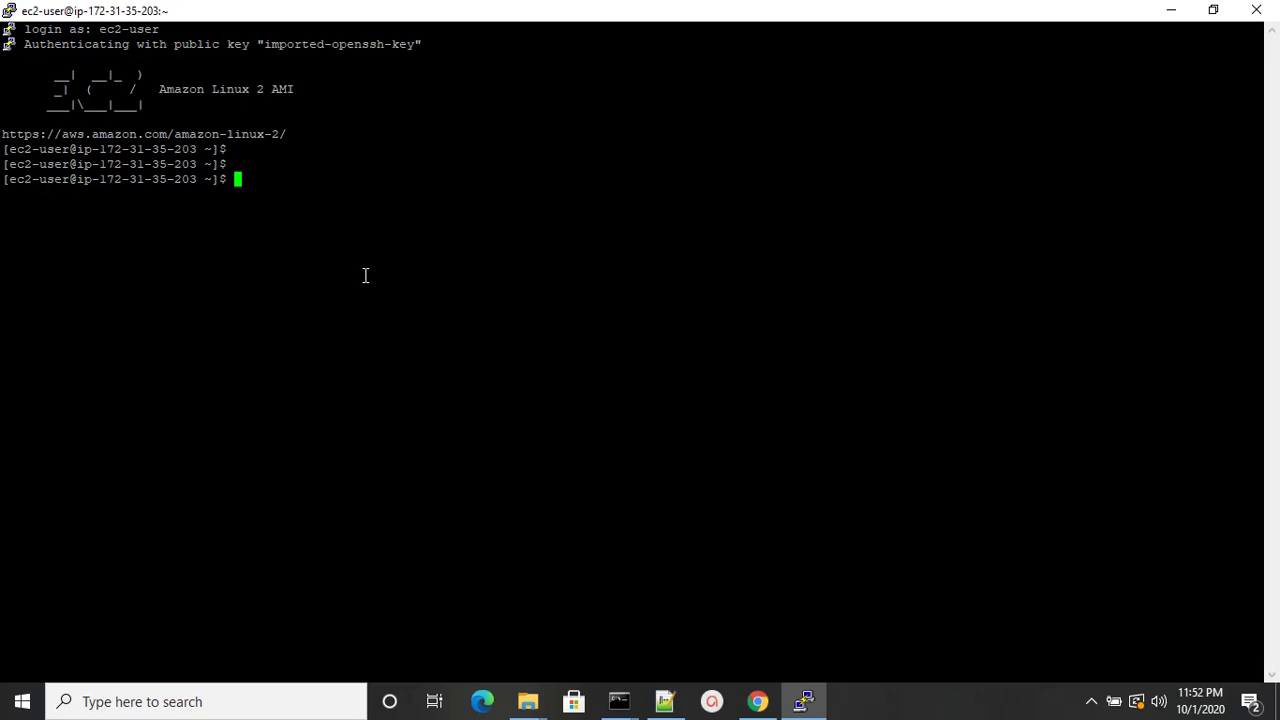
type("sudo")
type("hostnamectl ")
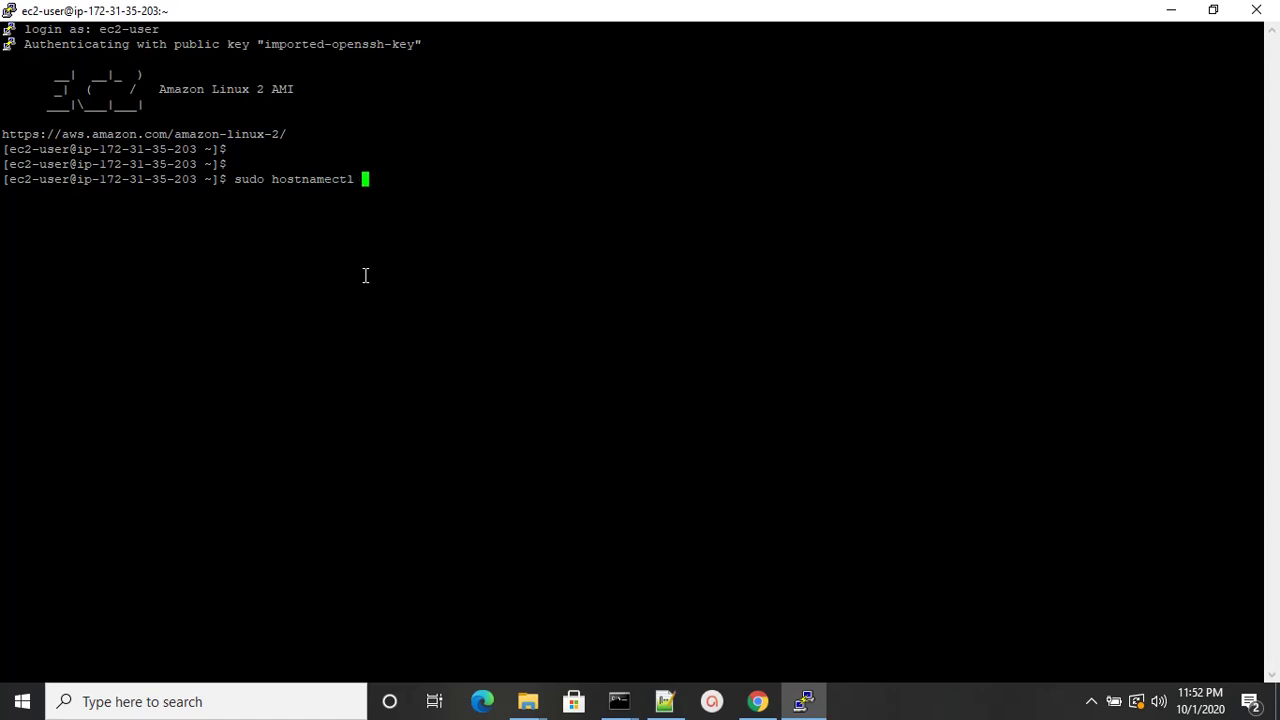
type("set-hostname Docker")
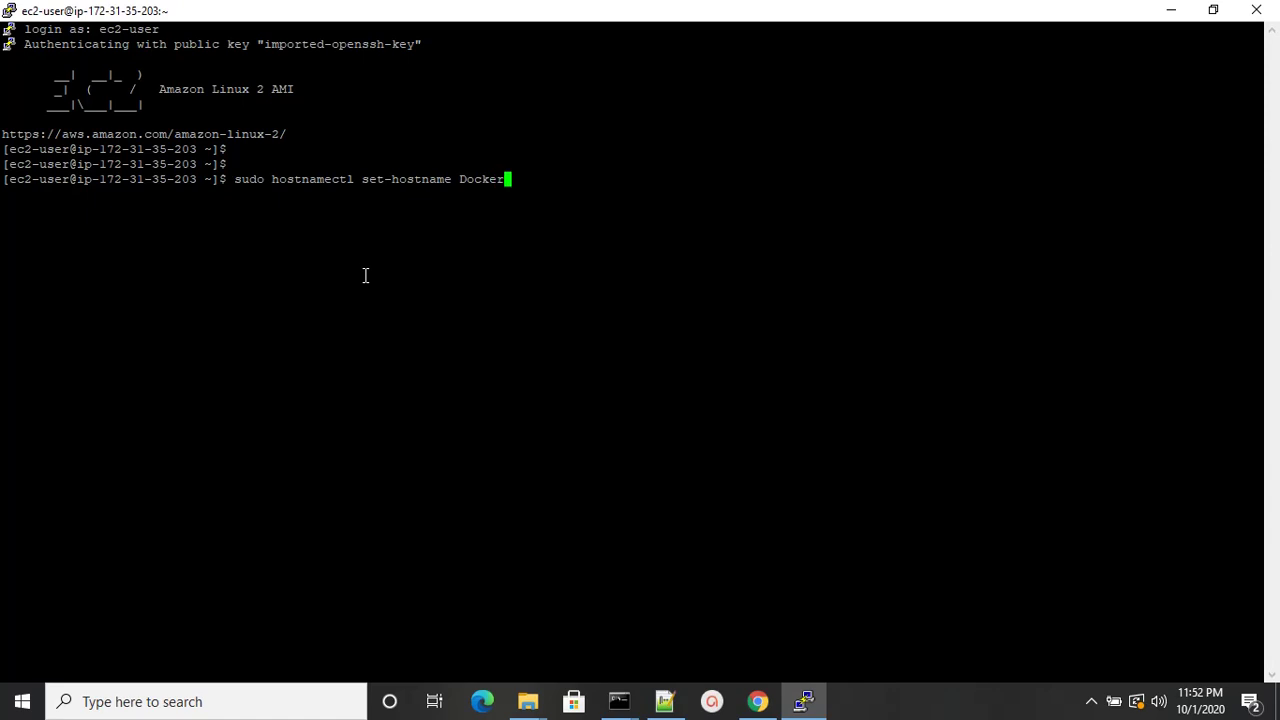
type("-host")
key("Return")
key("Return")
key("Return")
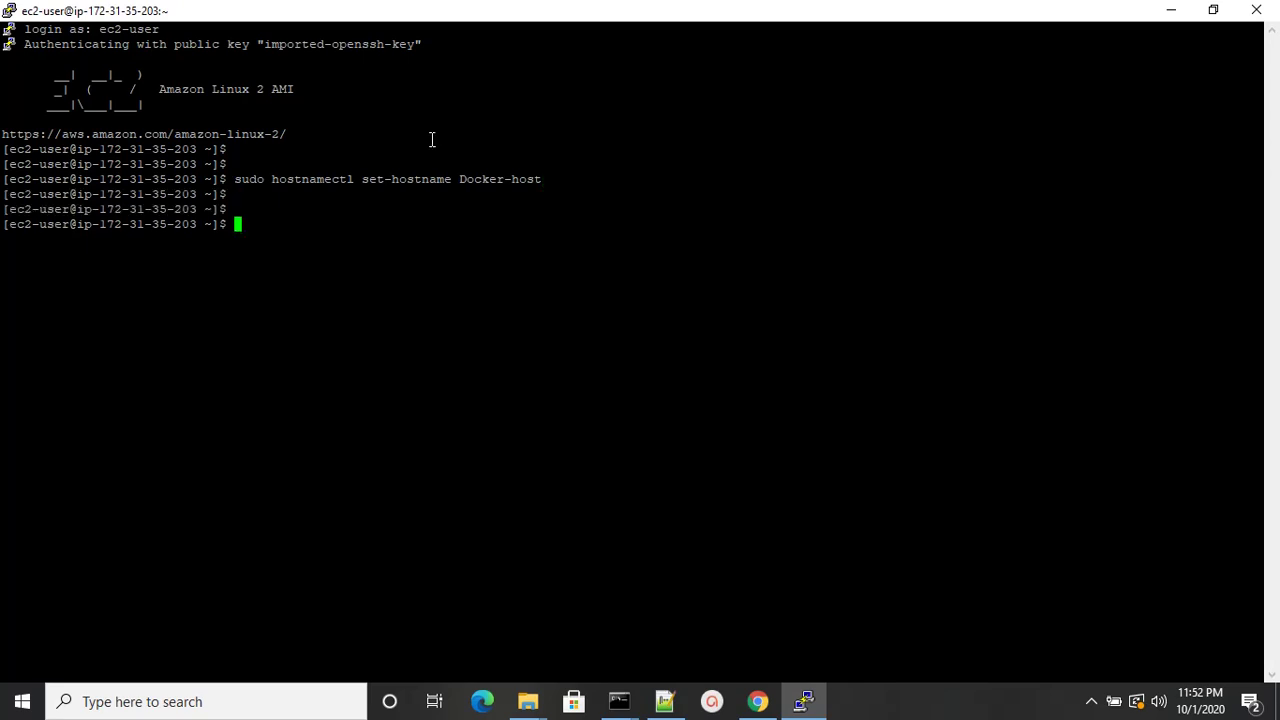
Duplicate the SSH session, maximize the new terminal and log in as ec2-user
right_click(489, 9)
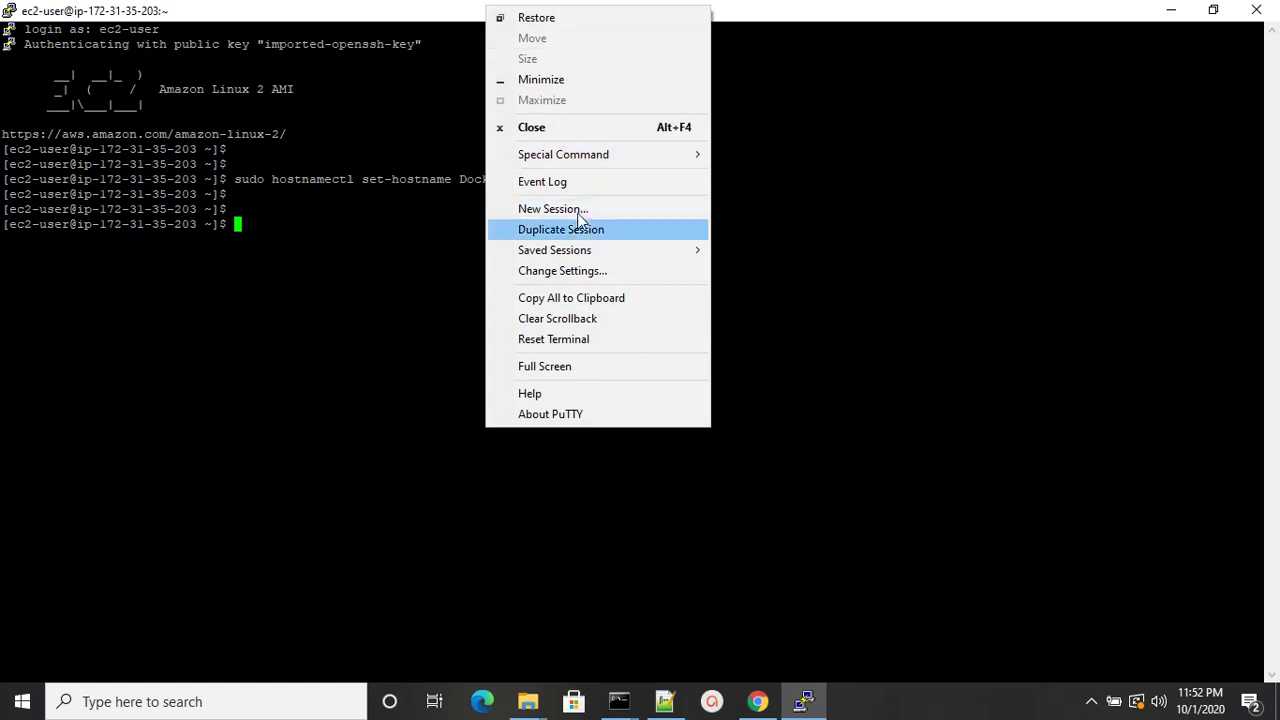
left_click(575, 232)
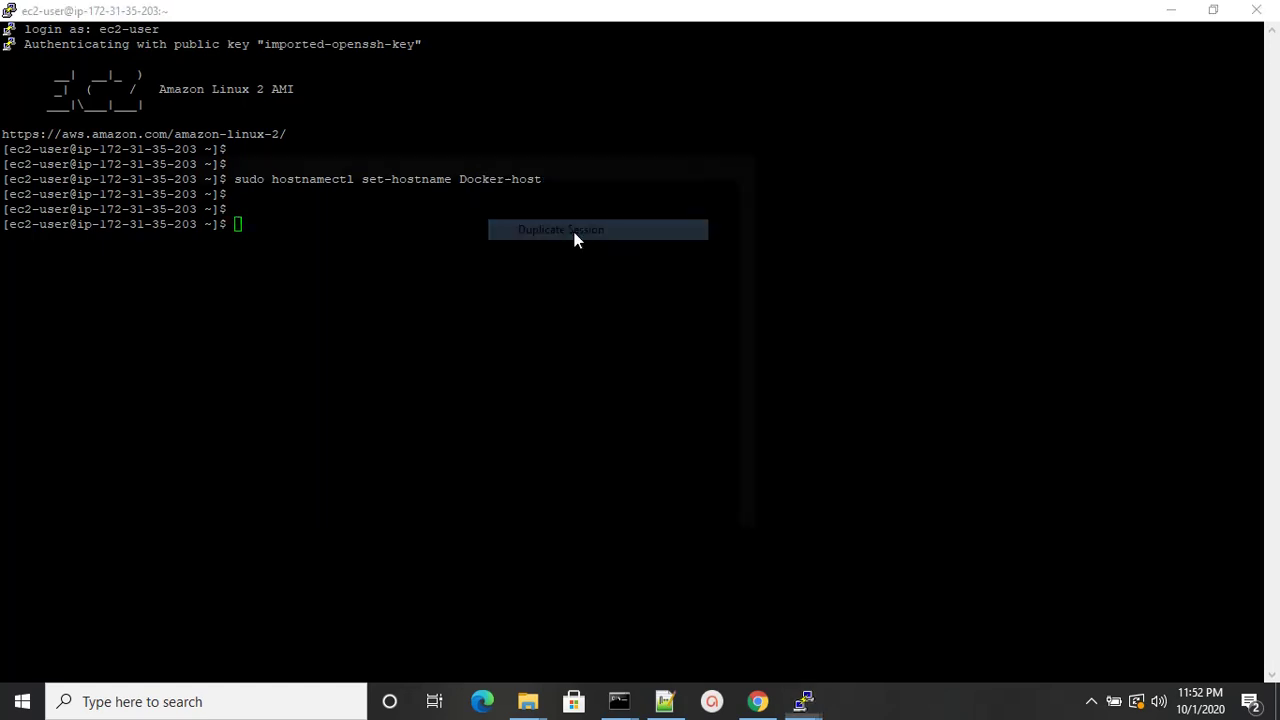
left_click(706, 161)
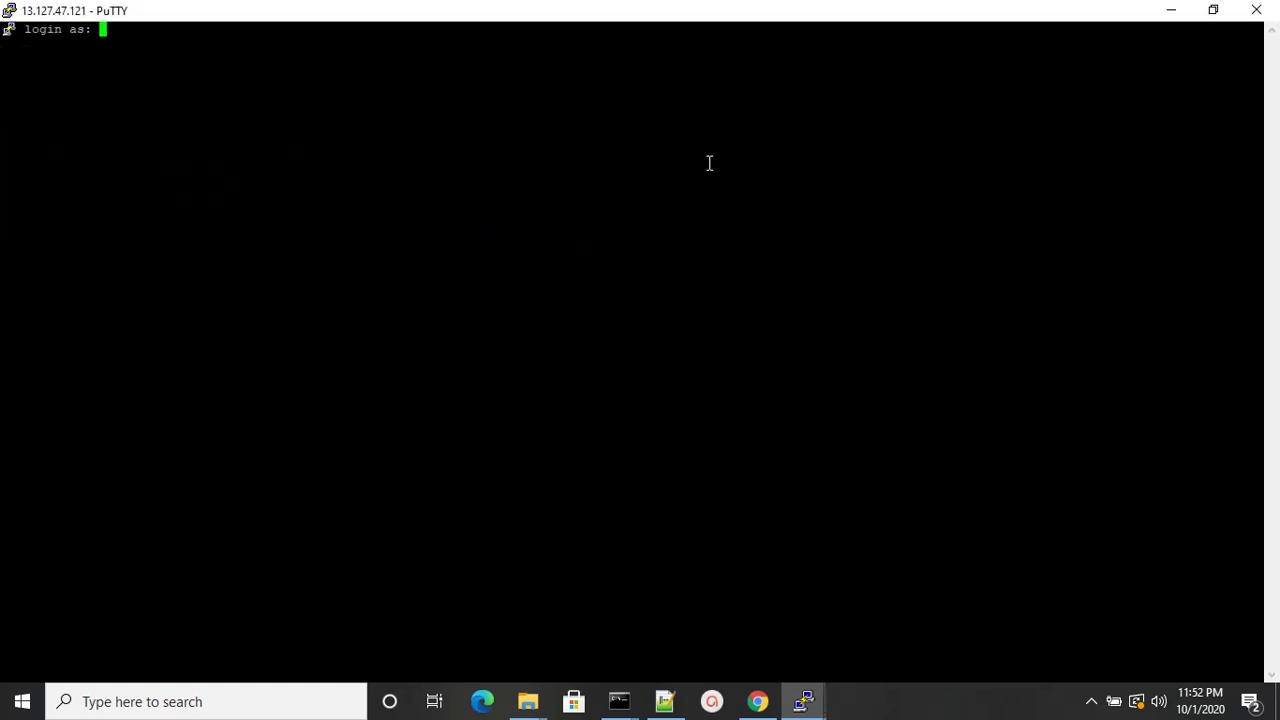
type("ec2-user")
key("Return")
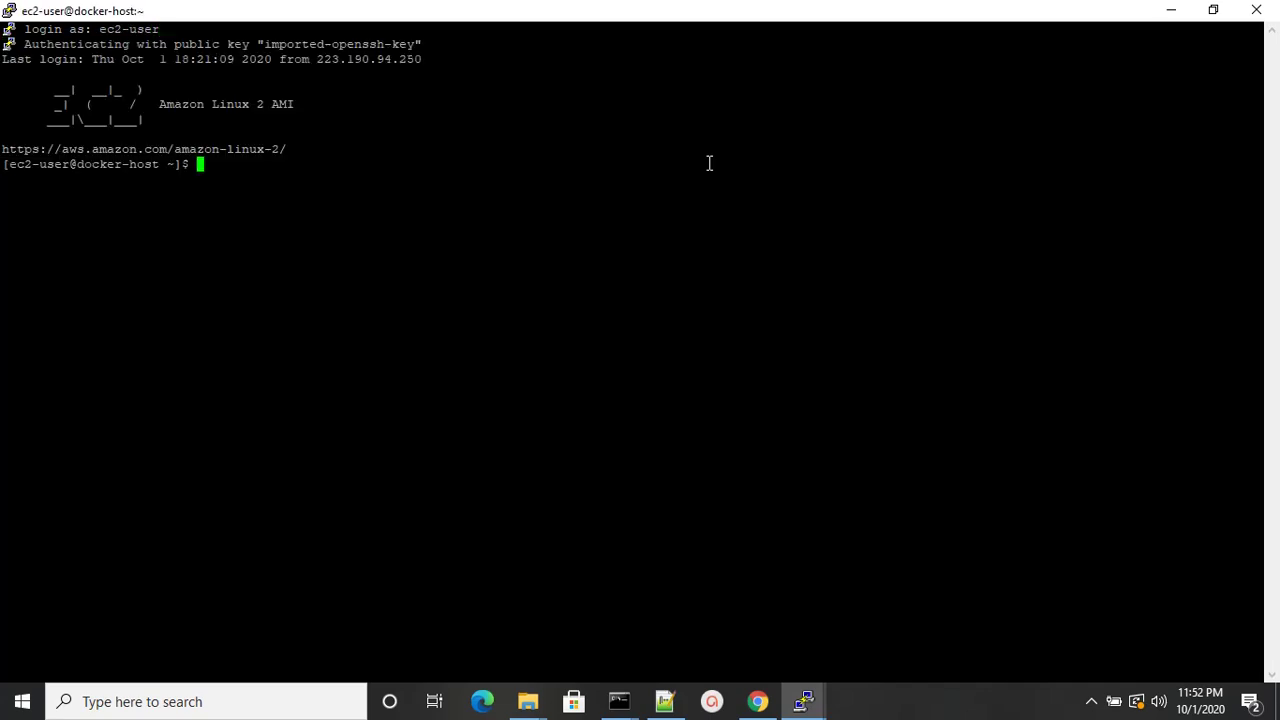
key("Return")
key("Return")
key("Return")
key("Return")
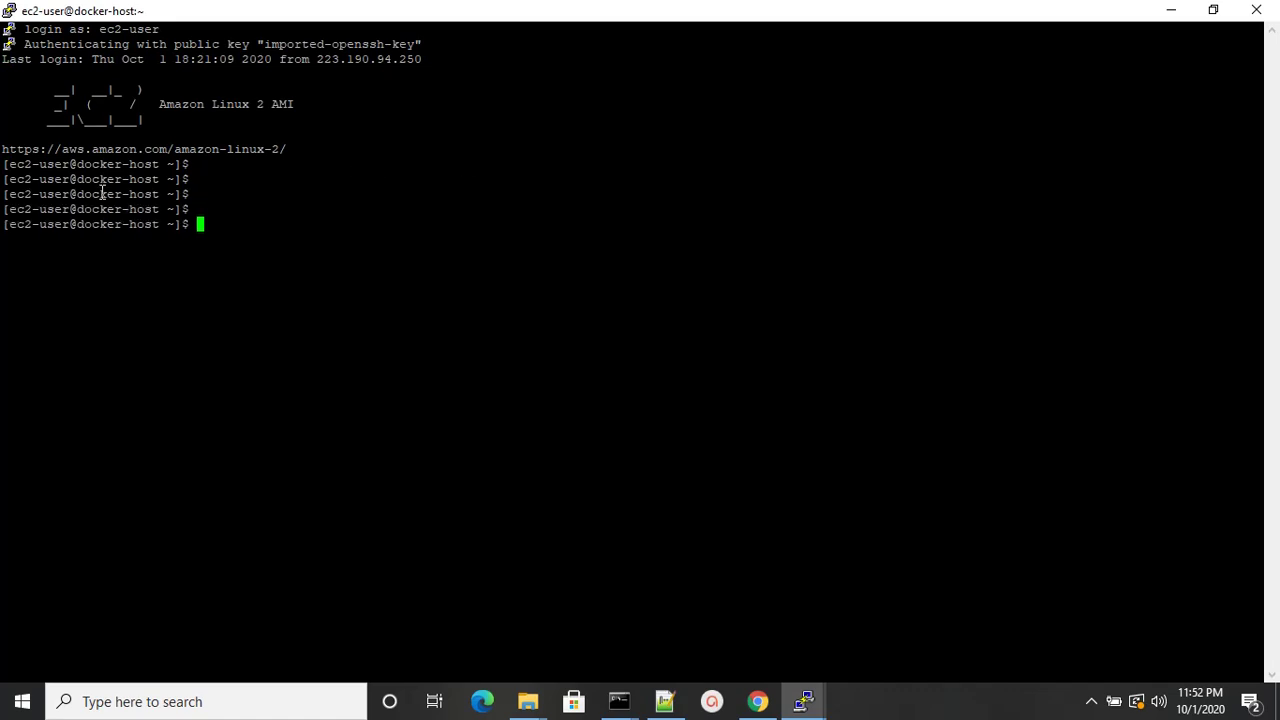
Check the host name in the new session's prompt and with the hostname command
left_click_drag(85, 180, 160, 181)
type("hostname")
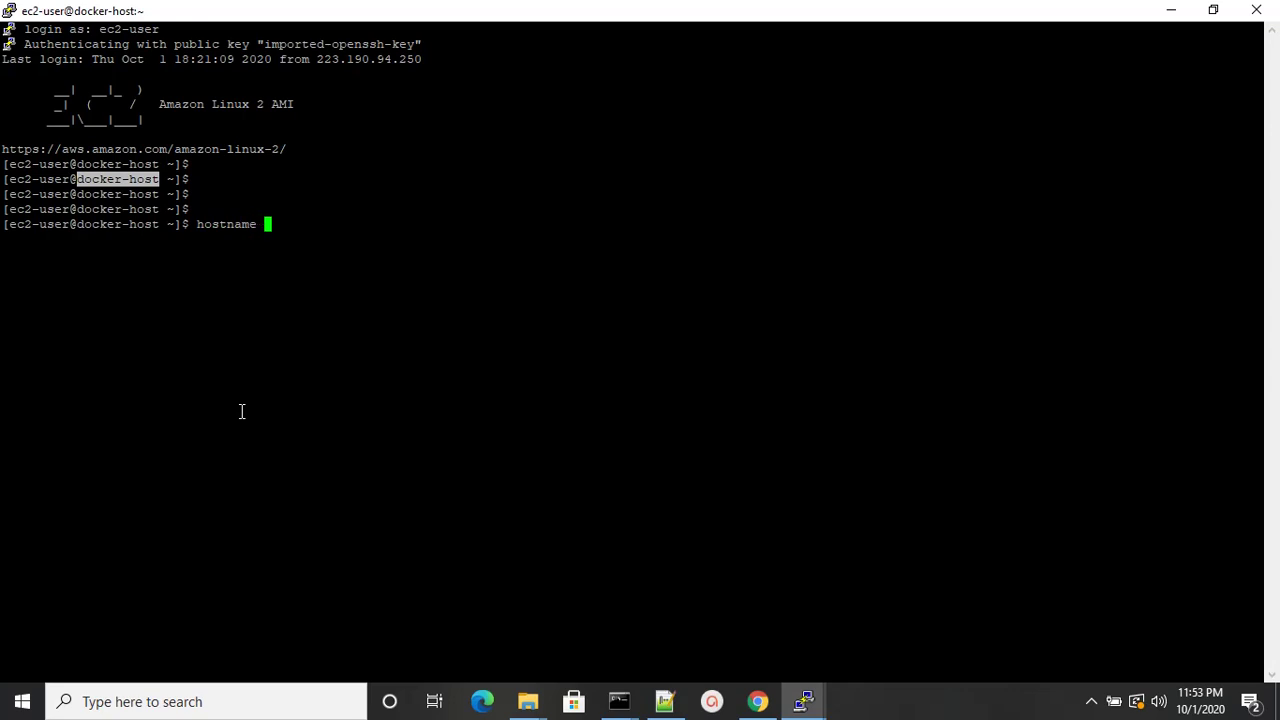
key("Return")
key("Return")
key("Return")
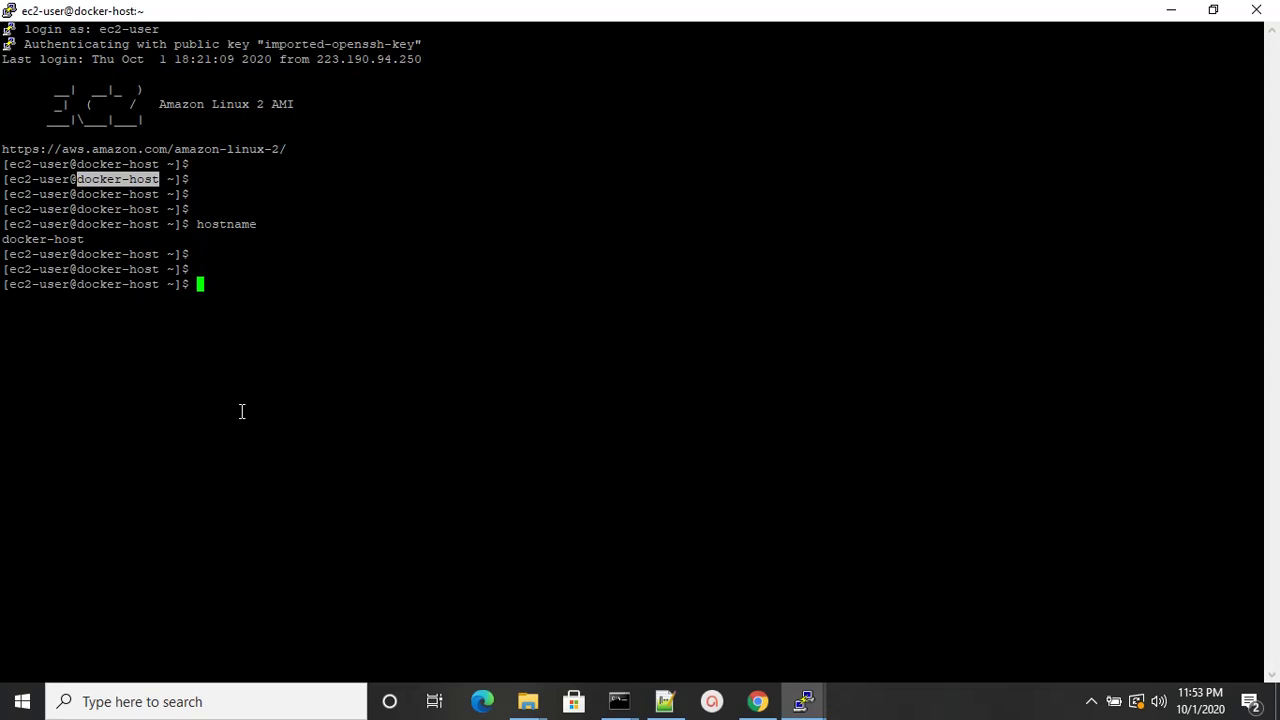
Open the current session's settings and set the window's lines of scrollback to 2000000
right_click(389, 10)
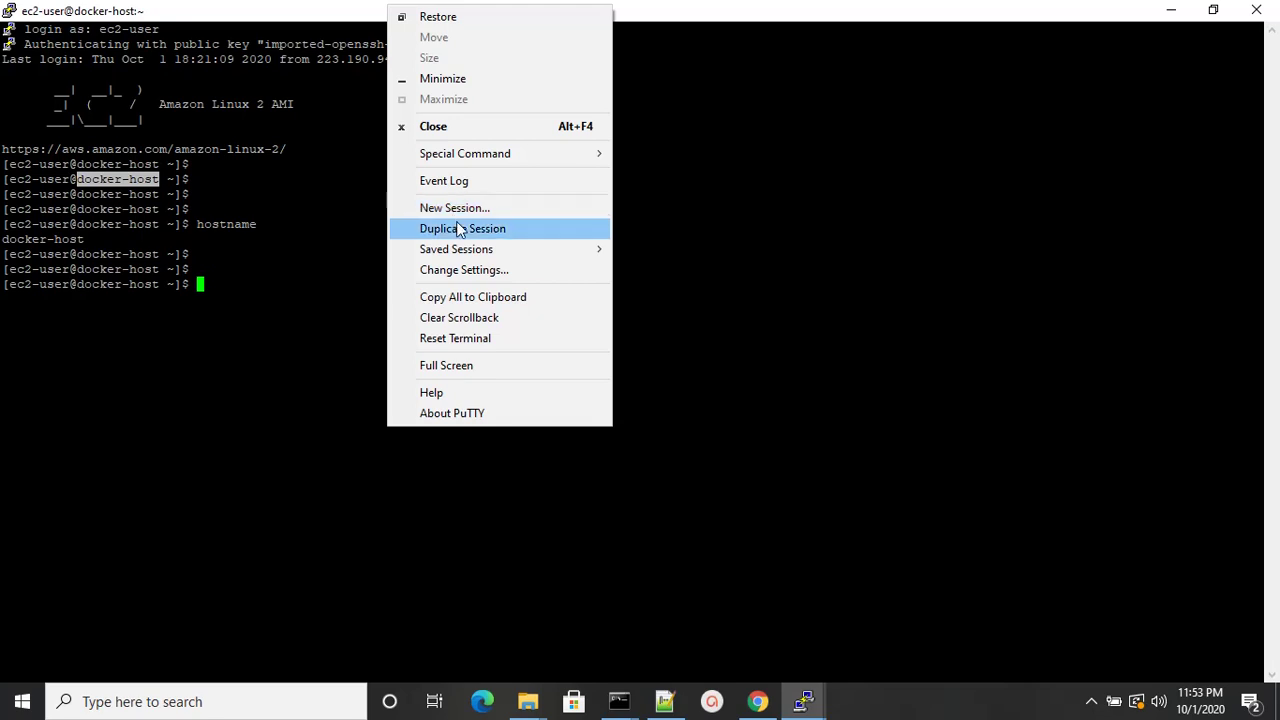
left_click(466, 270)
left_click(478, 298)
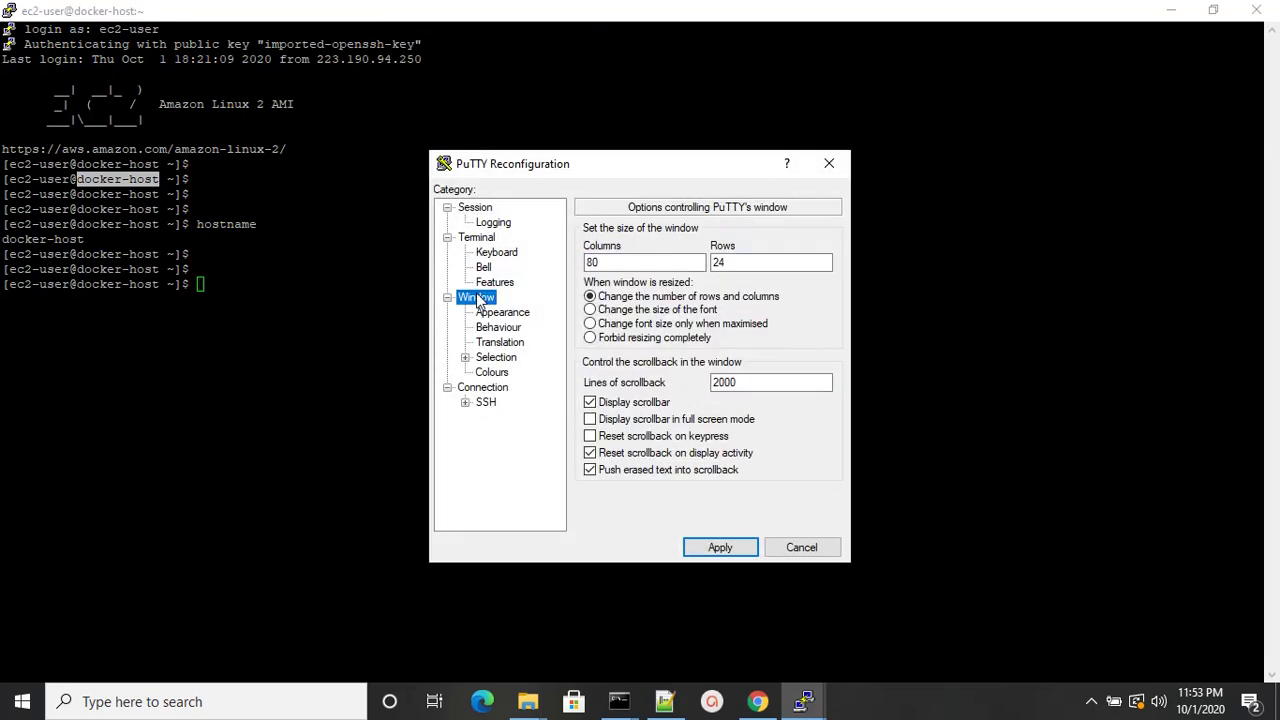
left_click(755, 382)
type("000")
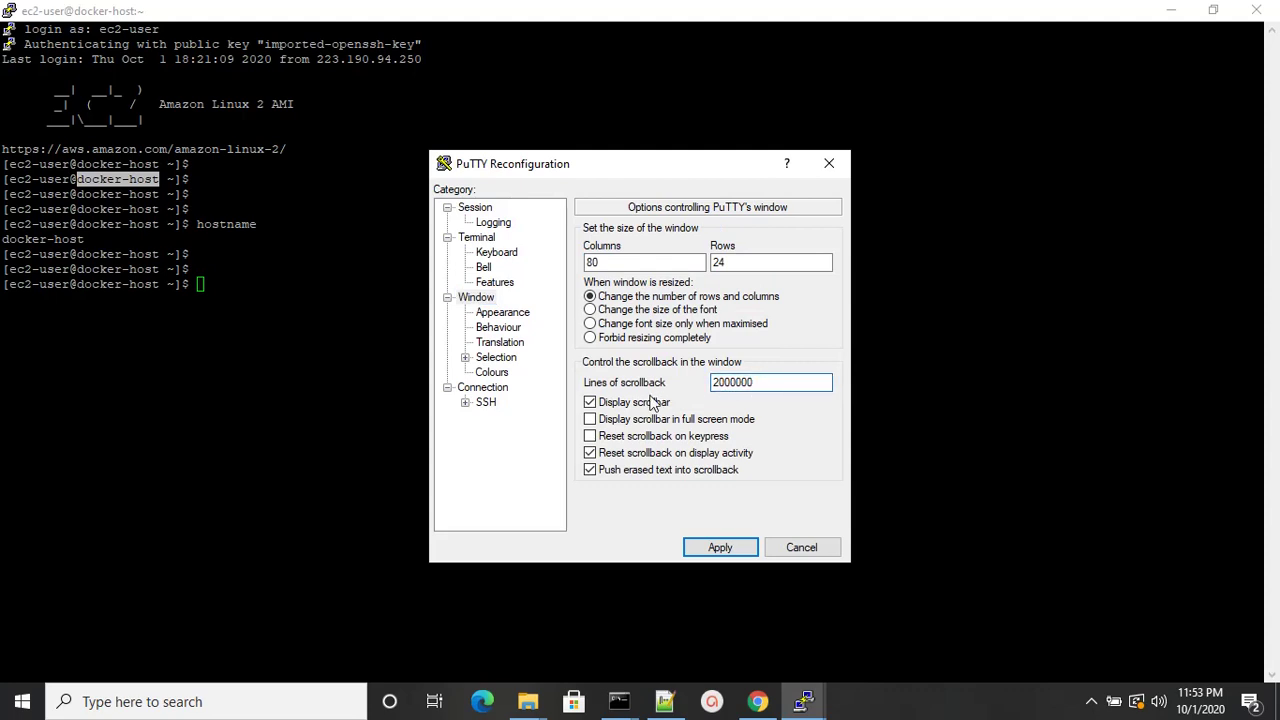
type("0")
Enable the use of system colours for the terminal, apply the settings and add a few blank prompt lines
left_click(492, 372)
left_click(590, 344)
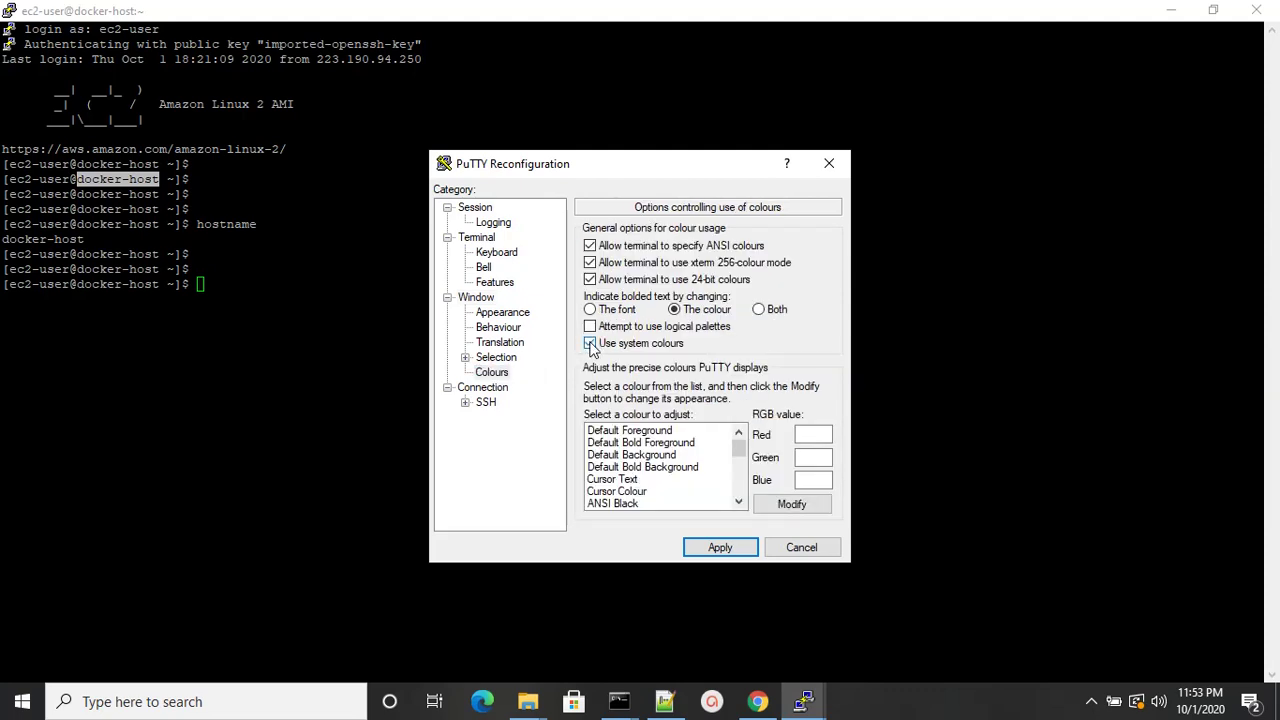
left_click(719, 547)
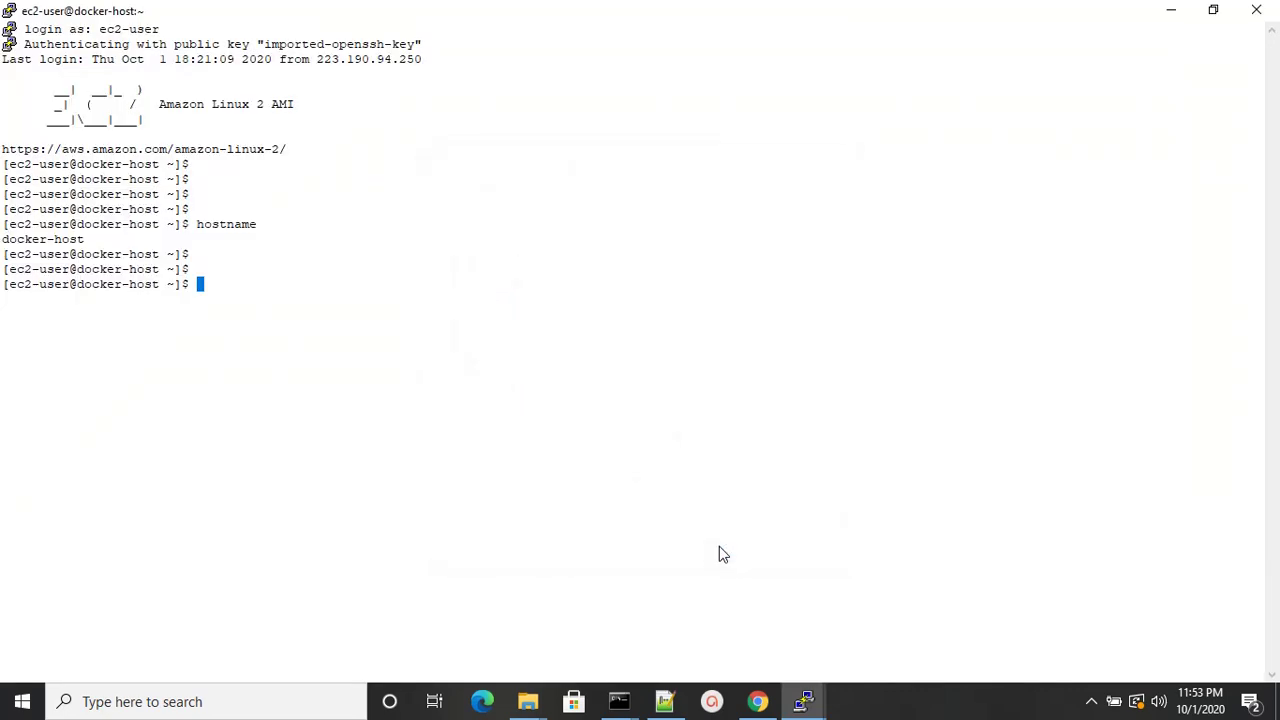
key("Return")
key("Return")
key("Return")
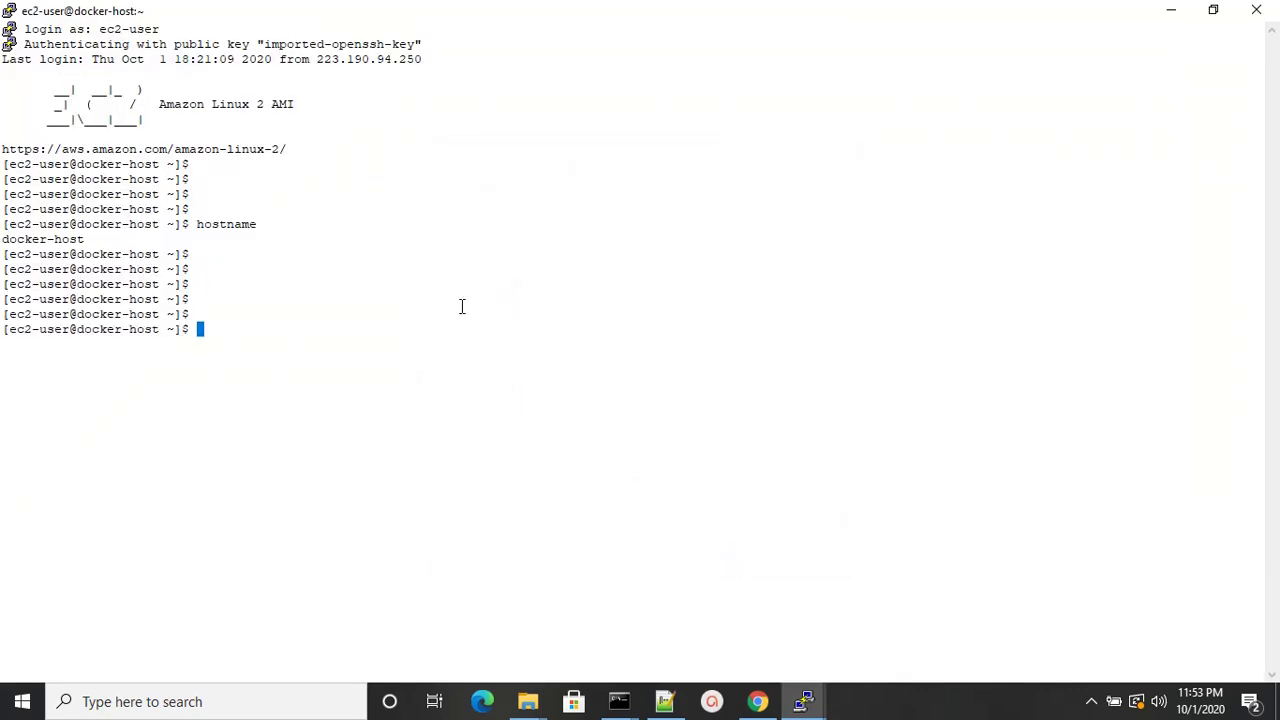